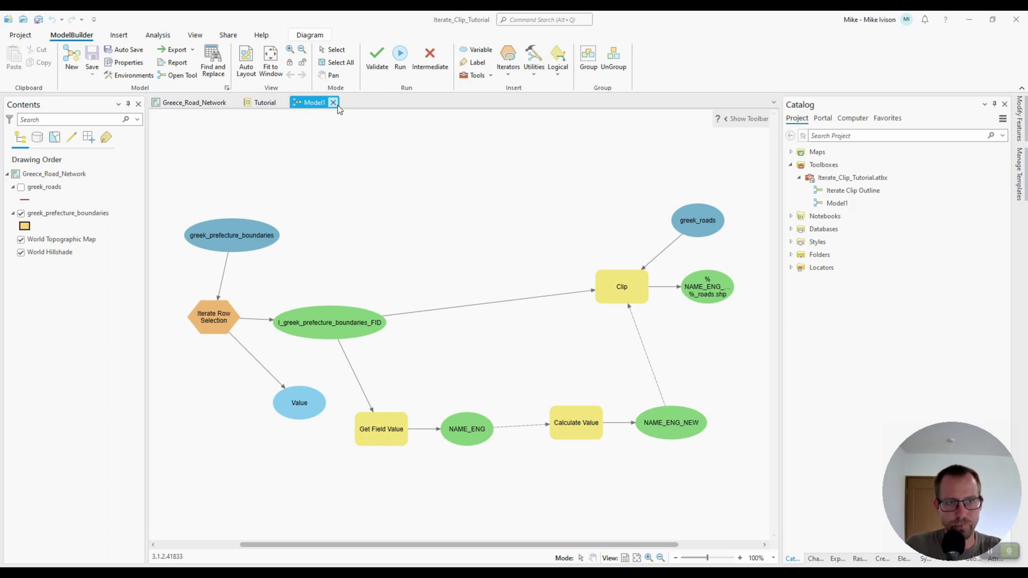
# - Close the Model1 diagram and open Model1's tool properties from Catalog
pyautogui.click(333, 103)
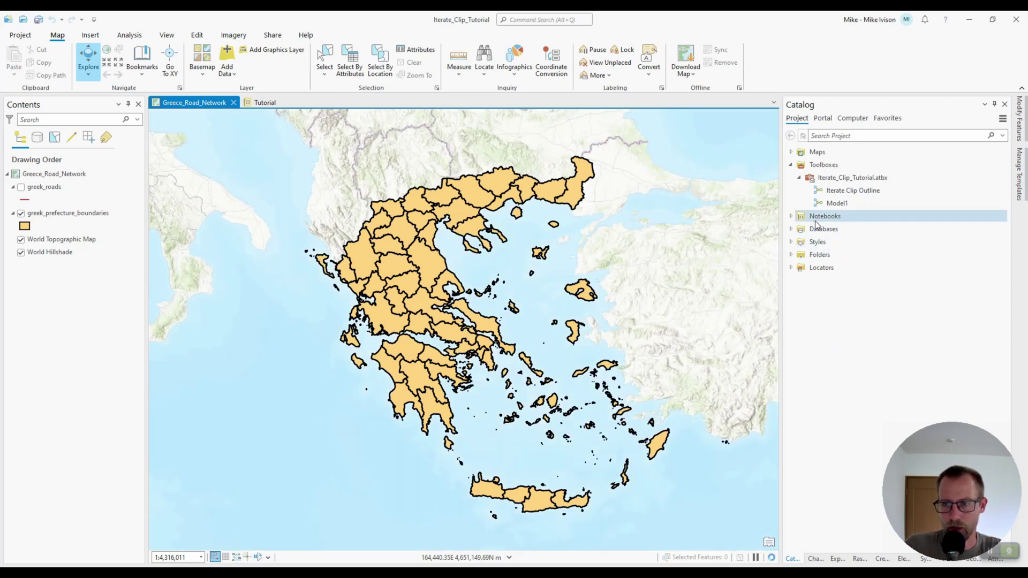
pyautogui.rightClick(851, 204)
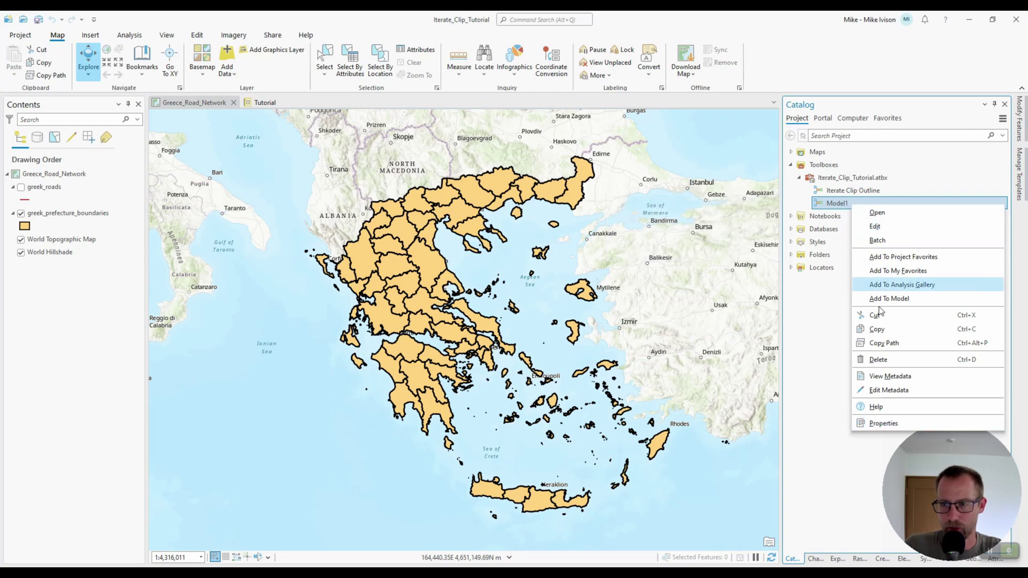
pyautogui.click(885, 423)
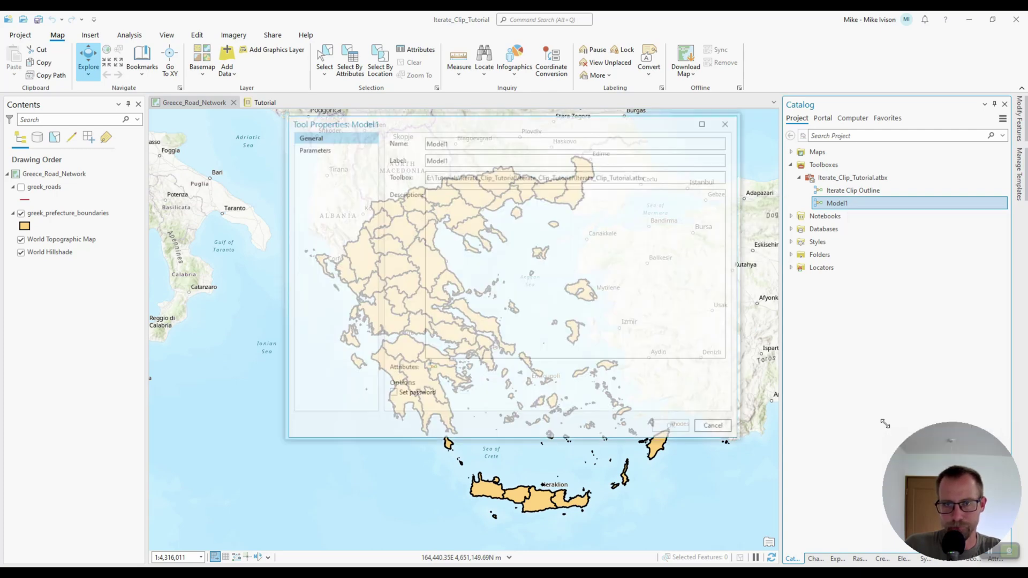
# - Replace the Model1 label with Iterate_Clip_Tutorial
pyautogui.click(454, 161)
pyautogui.doubleClick(457, 159)
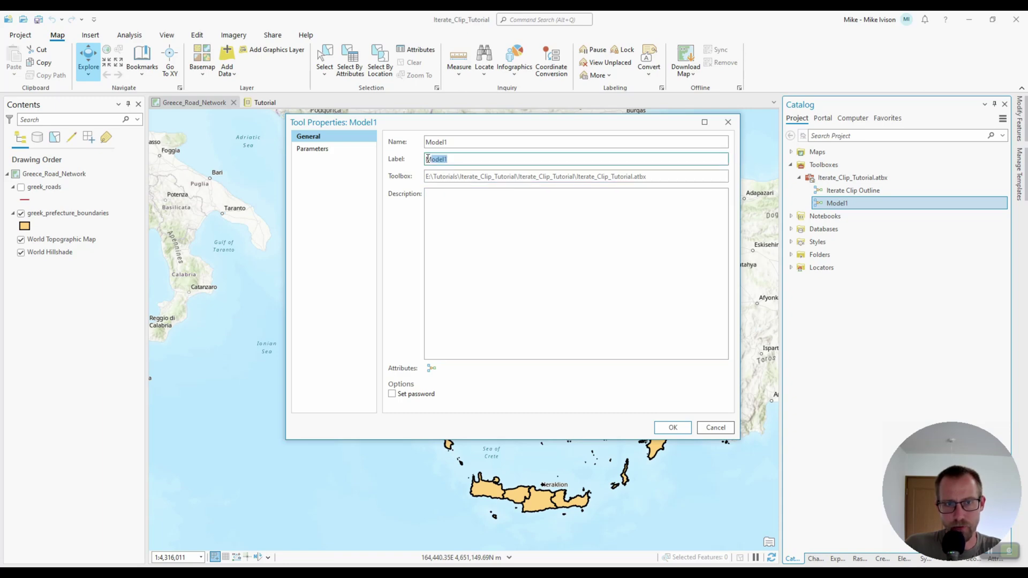
pyautogui.click(461, 159)
pyautogui.moveTo(453, 159); pyautogui.dragTo(425, 159)
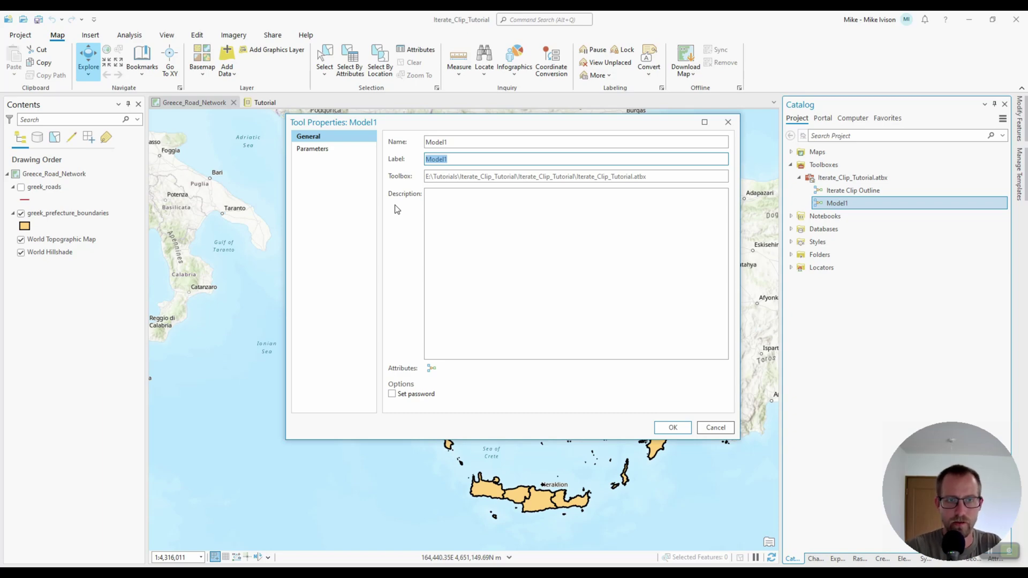
pyautogui.write('Mode')
pyautogui.press('BackSpace')
pyautogui.write('el')
pyautogui.press('BackSpace')
pyautogui.press('BackSpace')
pyautogui.press('BackSpace')
pyautogui.press('BackSpace')
pyautogui.press('BackSpace')
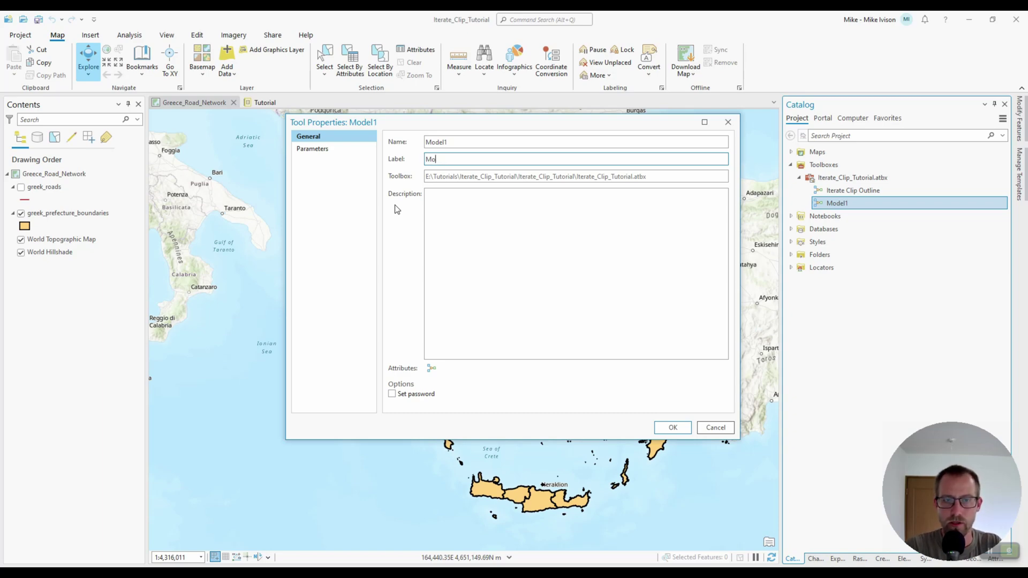
pyautogui.write('Iterate_Clip_Tutorial')
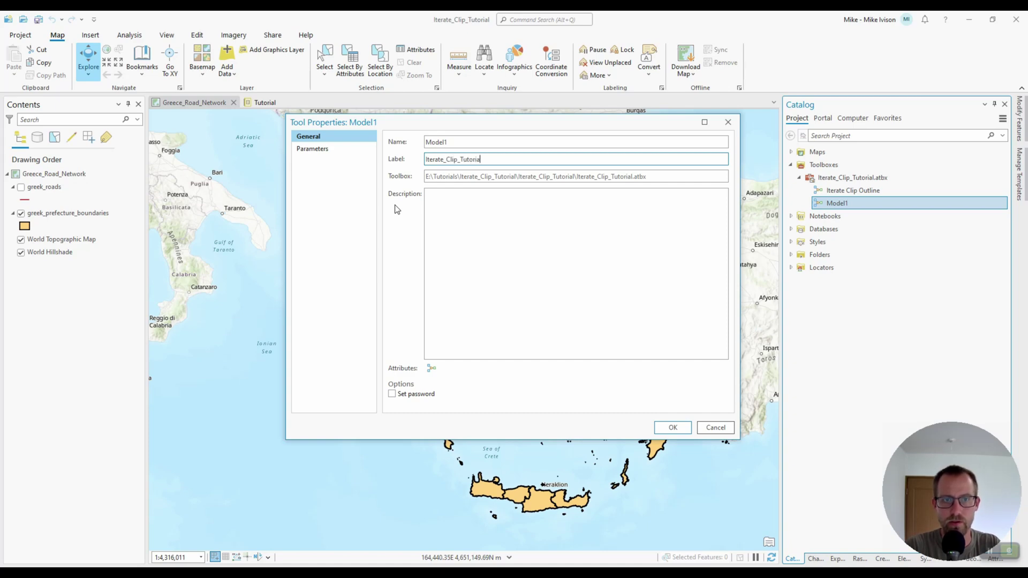
pyautogui.click(672, 429)
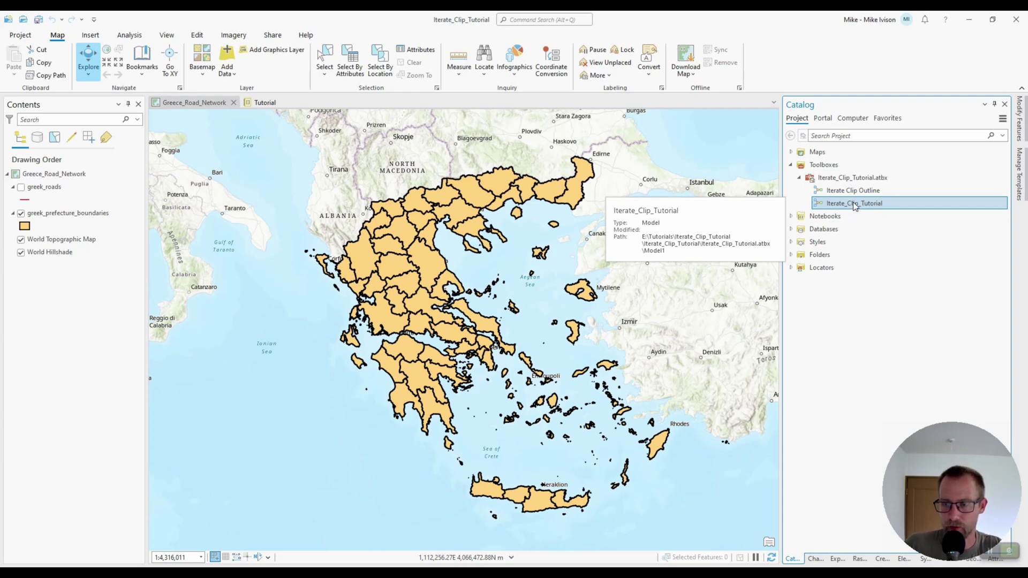
pyautogui.doubleClick(855, 204)
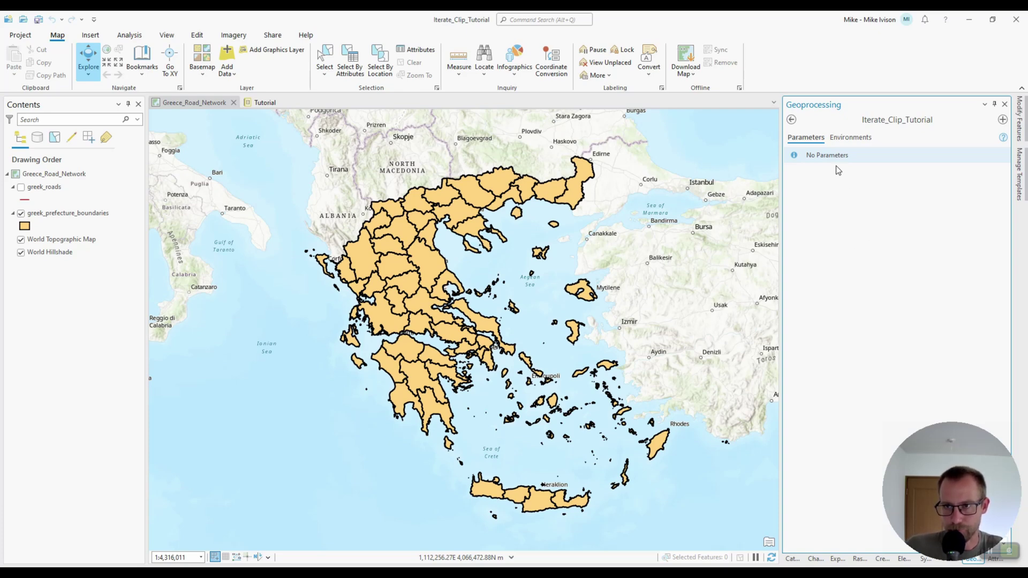
pyautogui.click(792, 122)
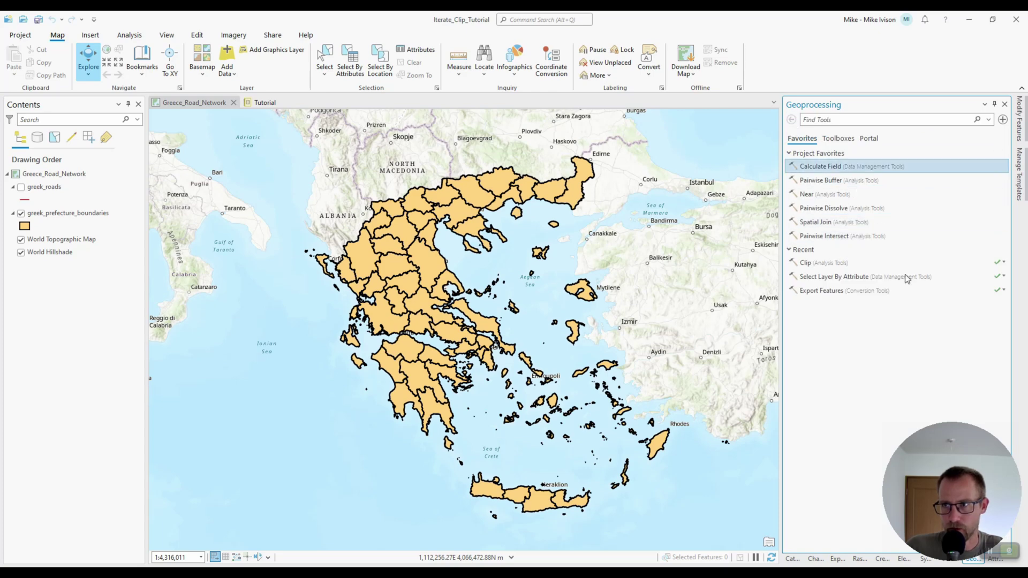
pyautogui.click(791, 559)
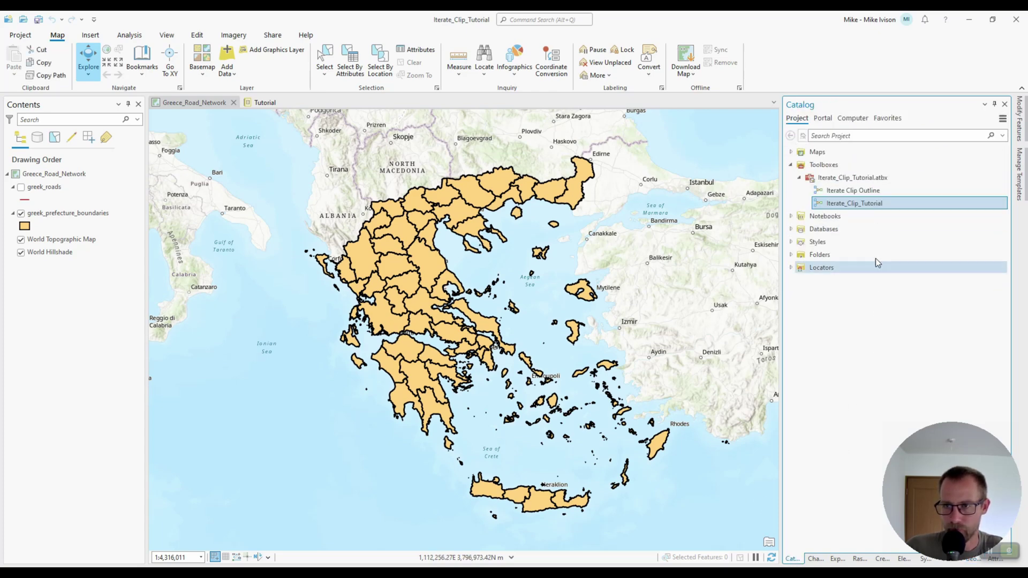
# - Open Iterate_Clip_Tutorial in ModelBuilder and auto-arrange the diagram left to right
pyautogui.rightClick(860, 203)
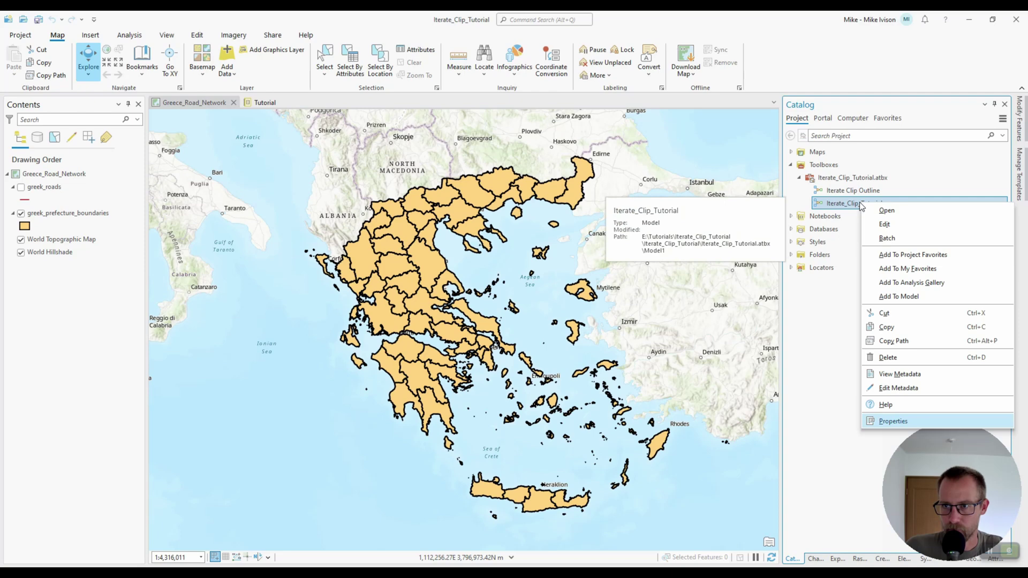
pyautogui.click(889, 229)
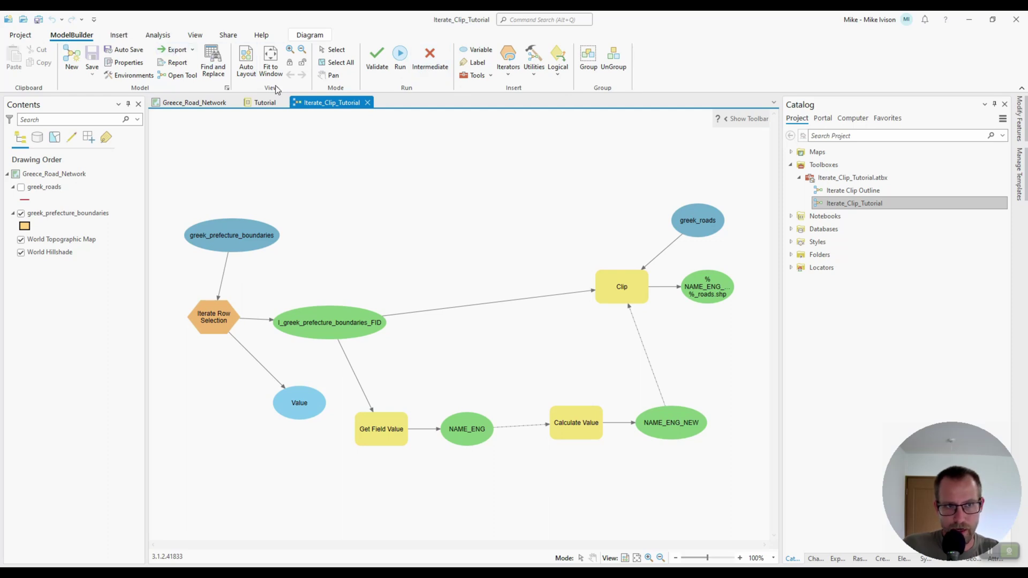
pyautogui.click(247, 61)
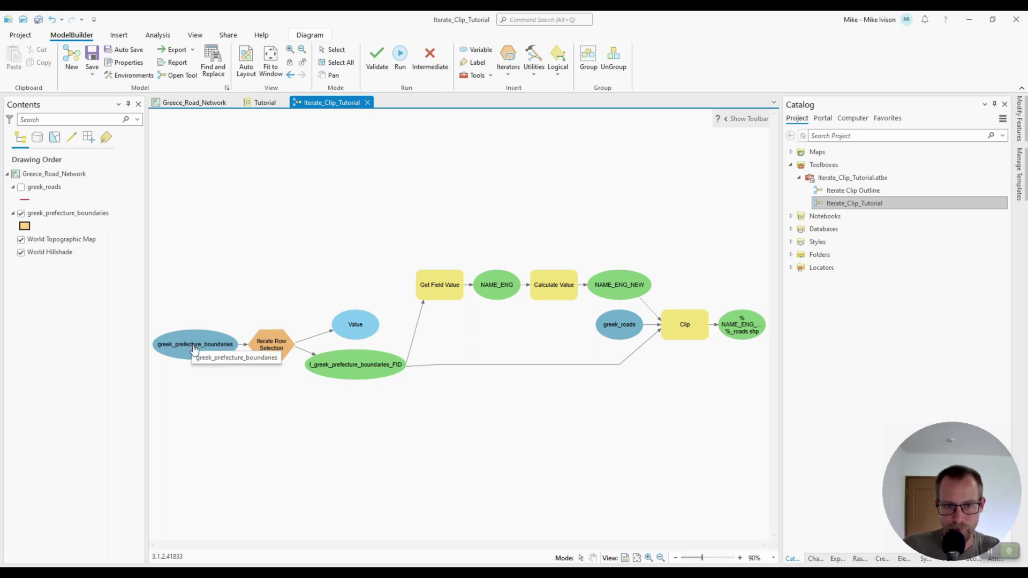
pyautogui.moveTo(447, 291)
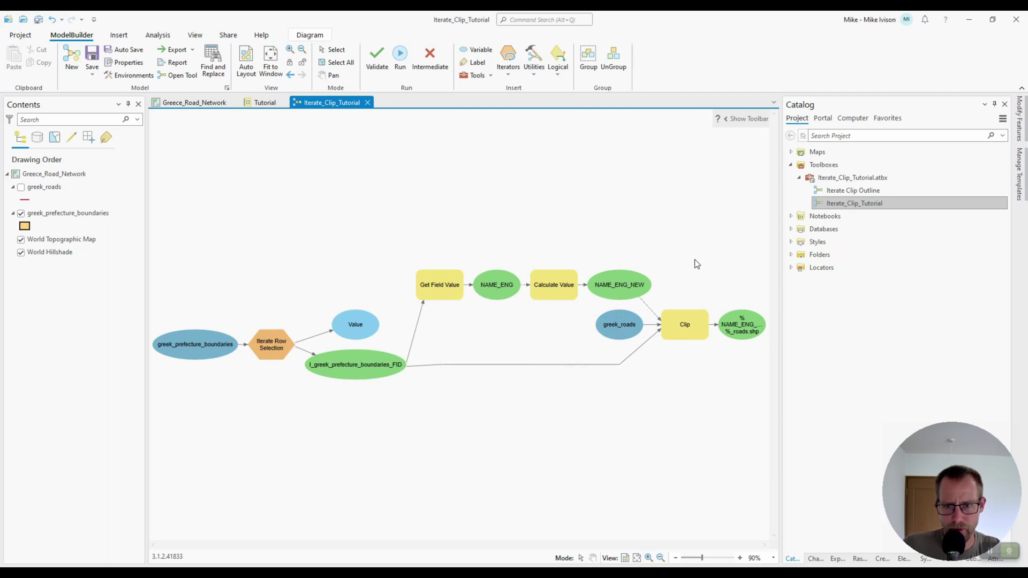
# - Check the NAME_ENG_NEW, greek_roads and Clip elements, then save the model
pyautogui.moveTo(689, 275); pyautogui.dragTo(636, 327)
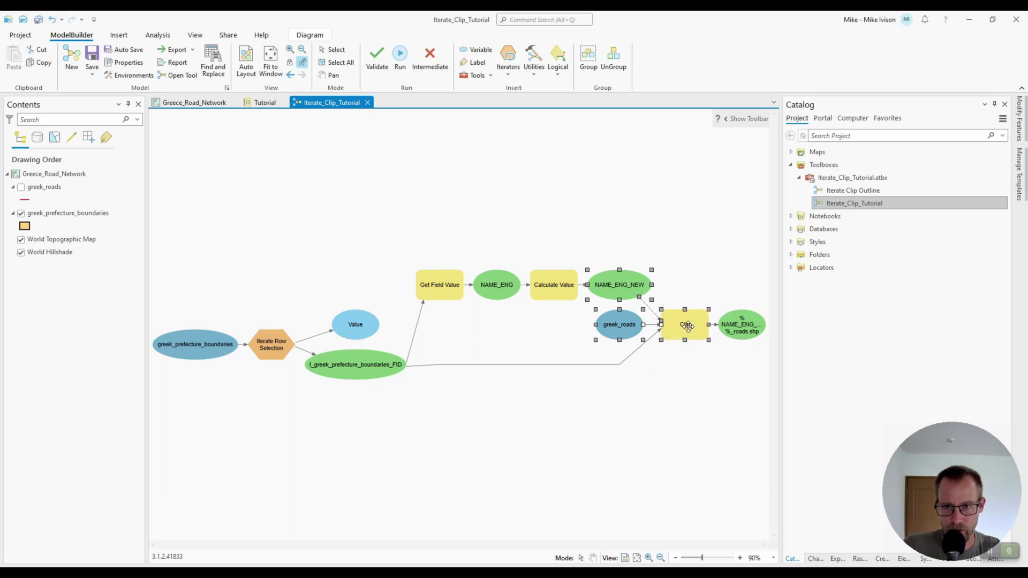
pyautogui.click(677, 271)
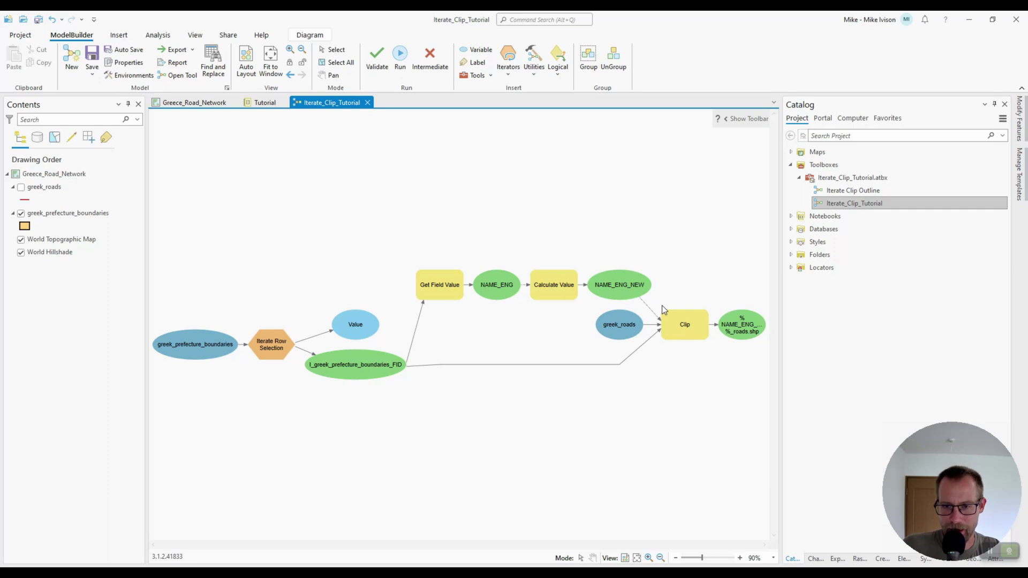
pyautogui.click(700, 335)
pyautogui.click(706, 391)
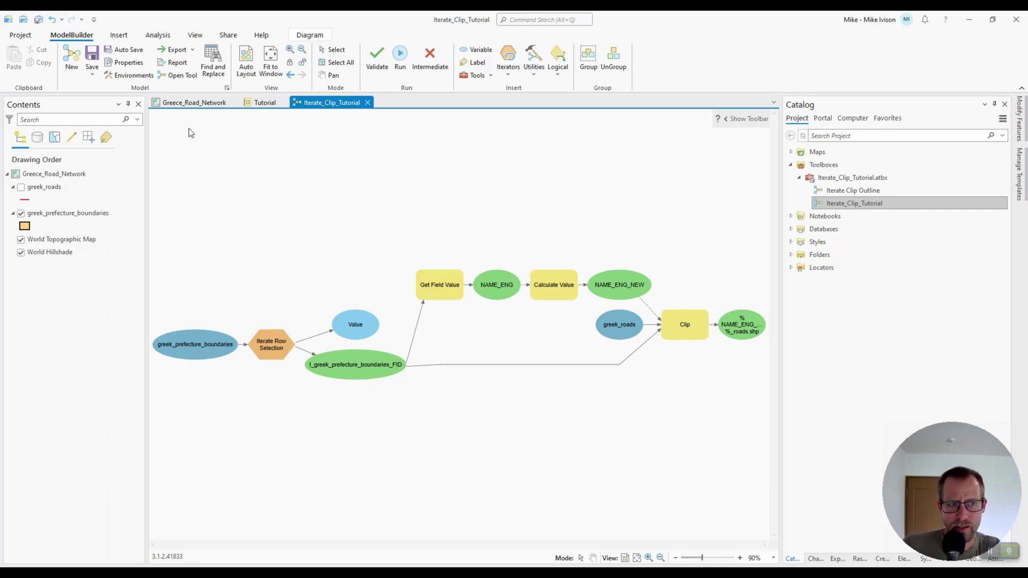
pyautogui.click(93, 57)
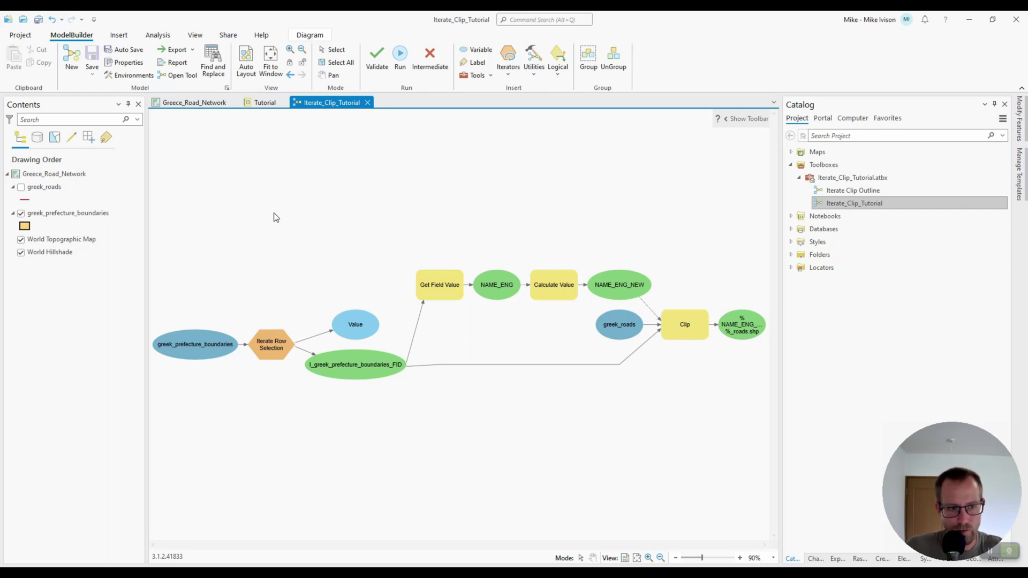
# - Mark greek_prefecture_boundaries and greek_roads as Parameter, save, and select Iterate_Clip_Tutorial in Catalog
pyautogui.click(197, 347)
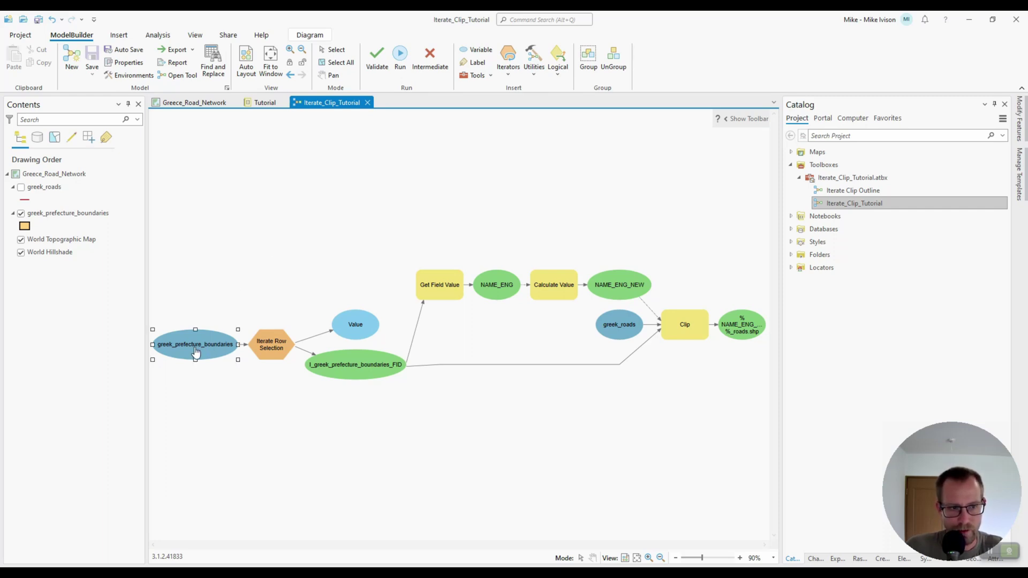
pyautogui.click(614, 333)
pyautogui.click(555, 434)
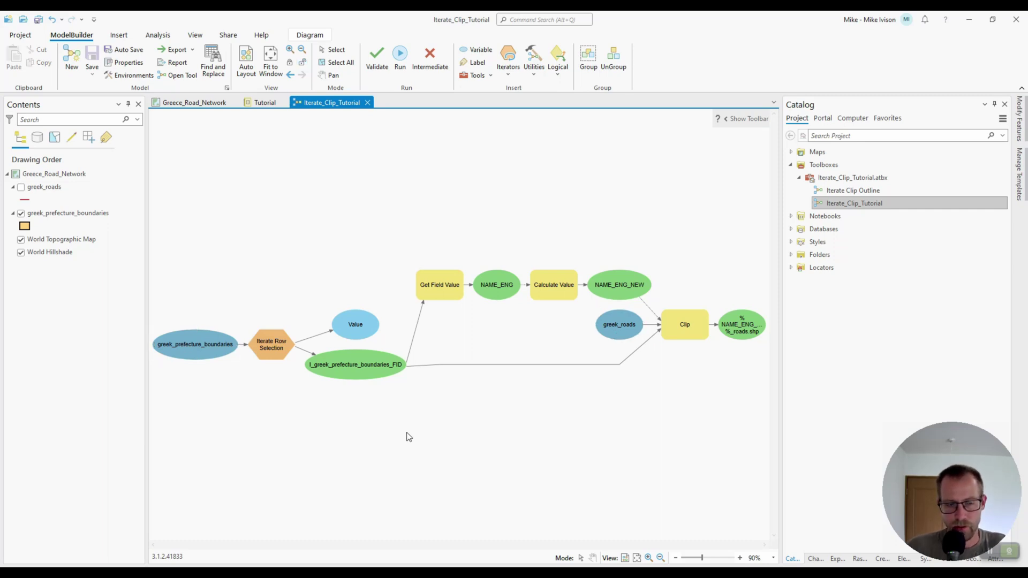
pyautogui.rightClick(203, 348)
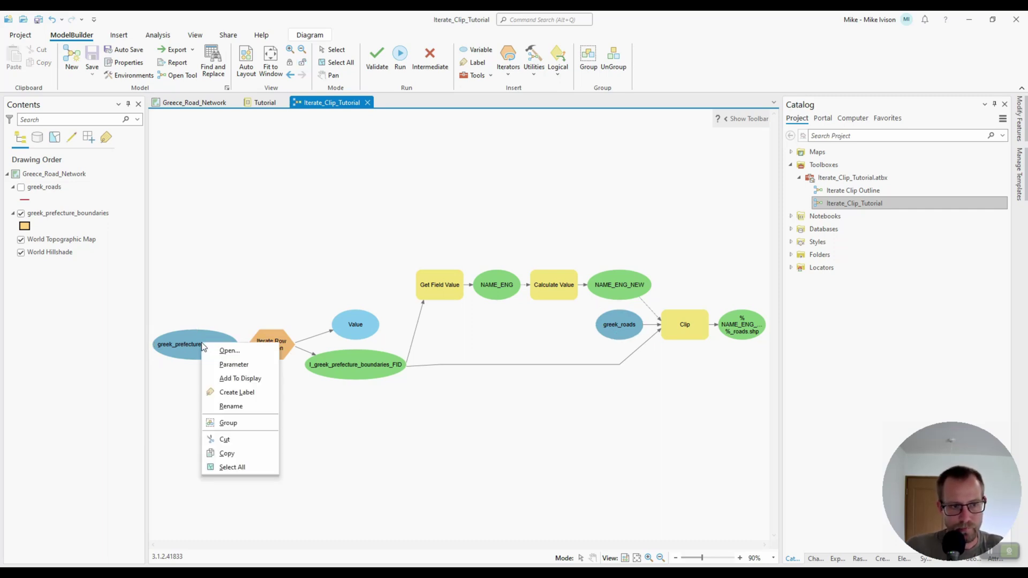
pyautogui.click(227, 365)
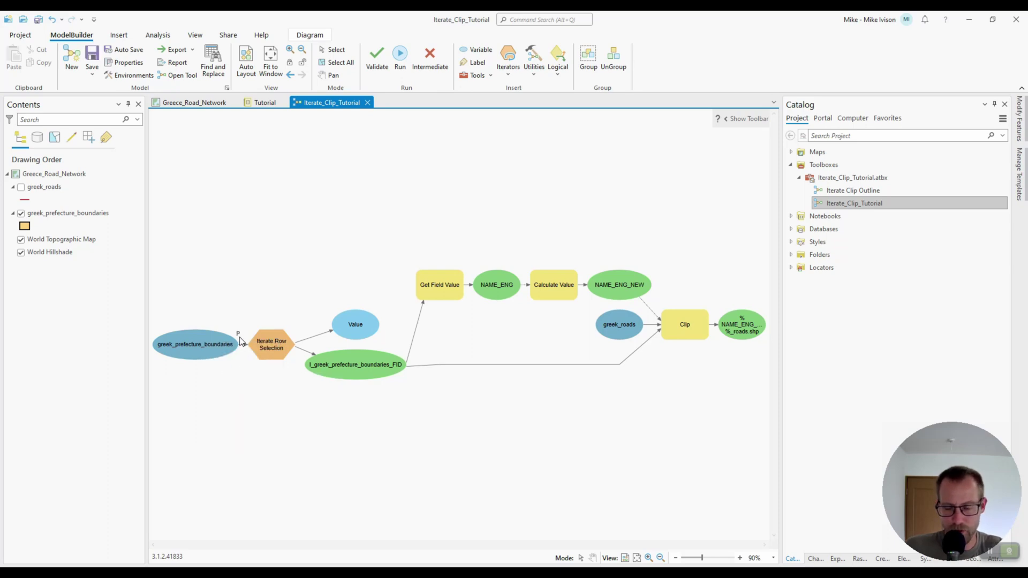
pyautogui.rightClick(620, 327)
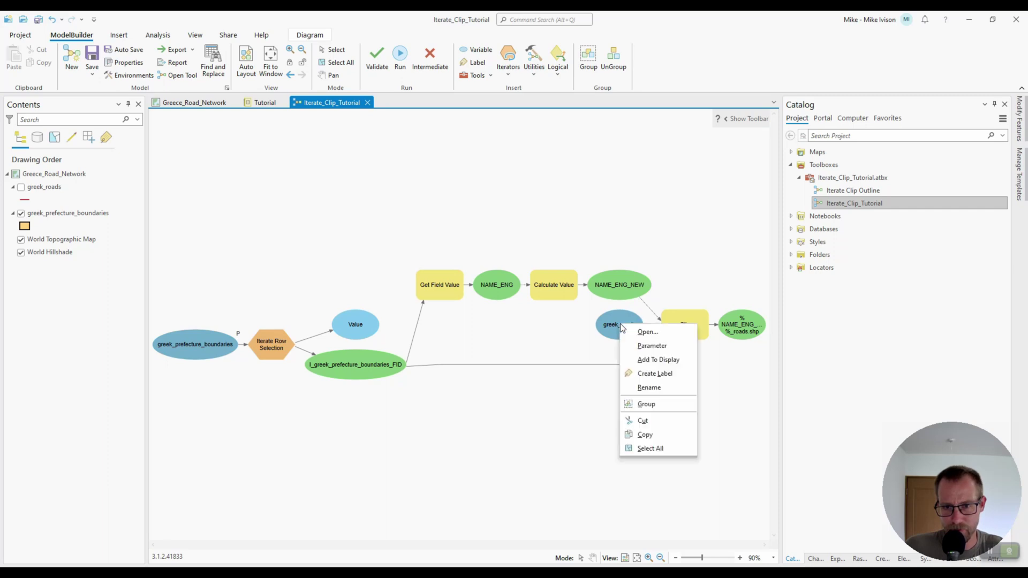
pyautogui.click(652, 346)
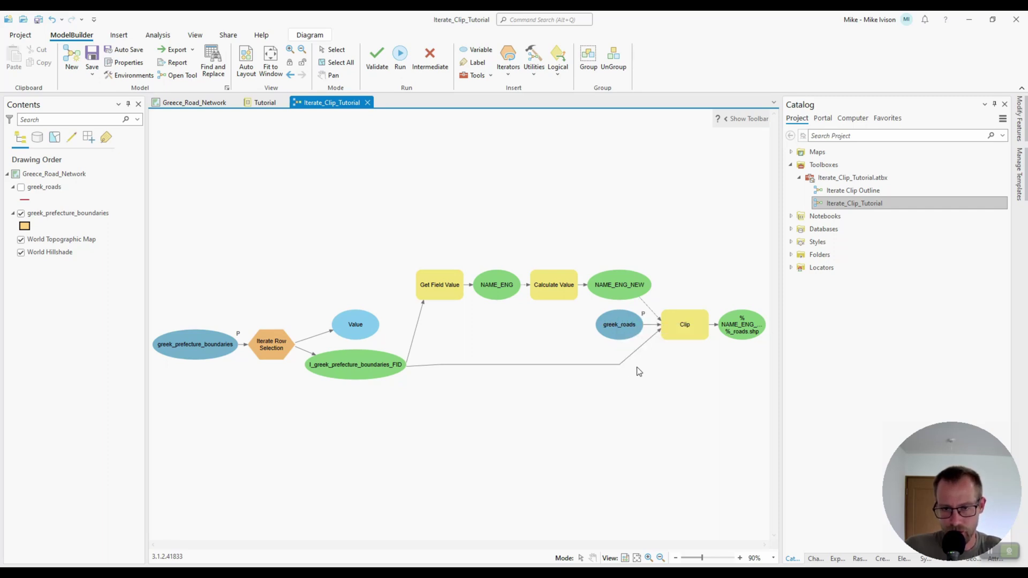
pyautogui.click(92, 56)
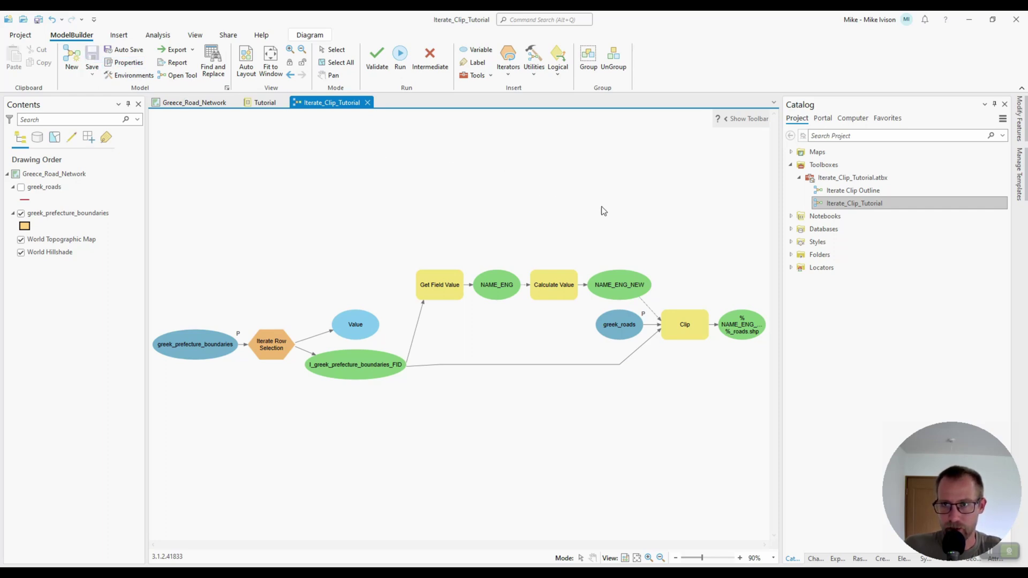
pyautogui.click(823, 107)
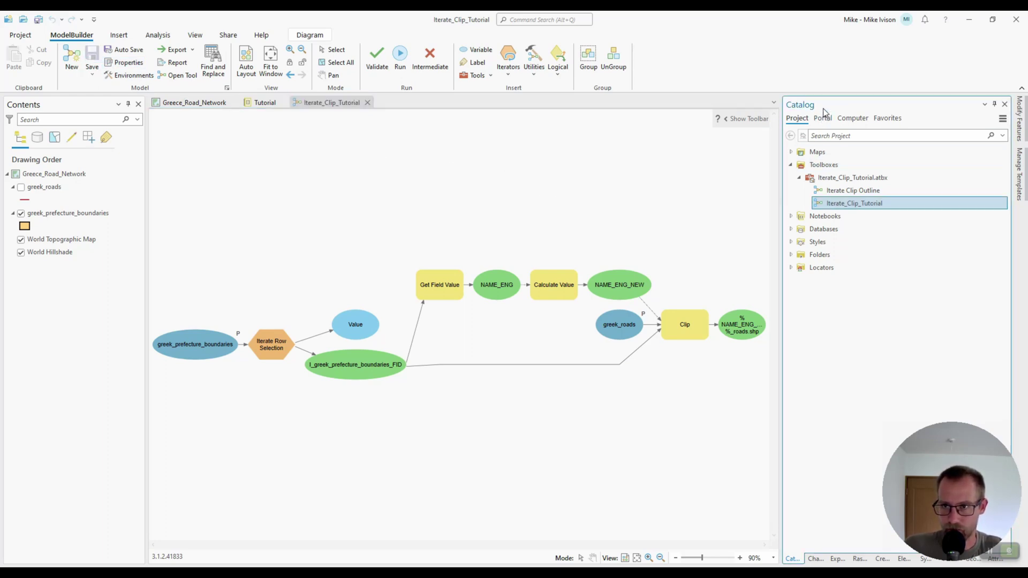
# - Open the Iterate_Clip_Tutorial tool and check the dropdowns for its two inputs
pyautogui.doubleClick(843, 203)
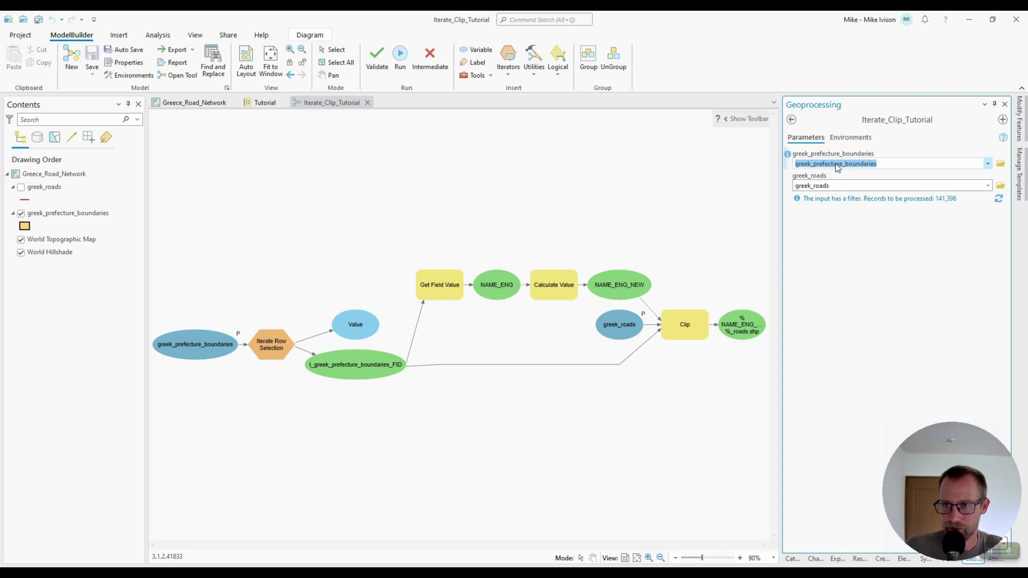
pyautogui.click(990, 166)
pyautogui.click(990, 166)
pyautogui.click(988, 185)
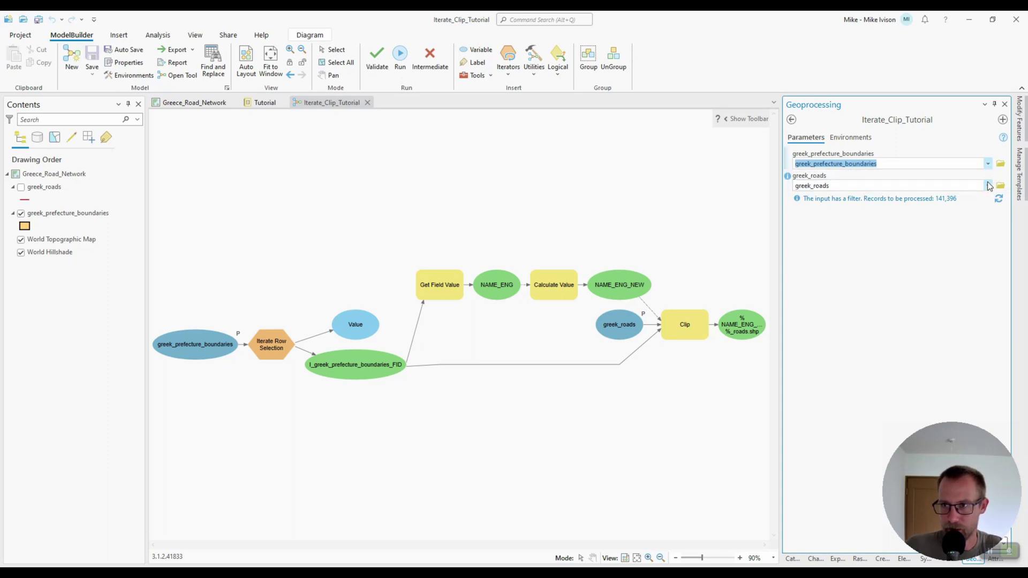
pyautogui.click(989, 186)
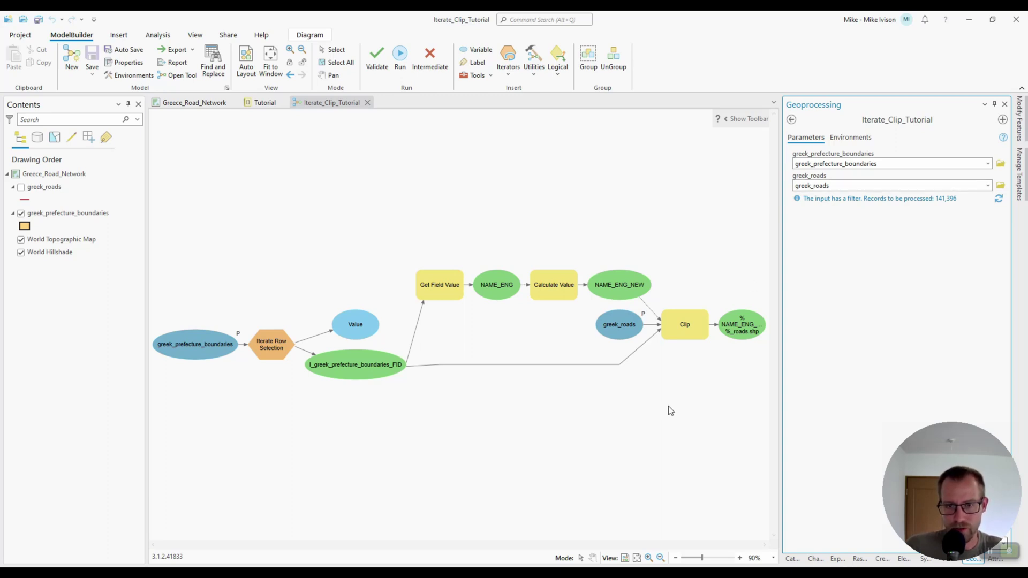
# - Rename the greek_prefecture_boundaries input to 'Input features or datasets'
pyautogui.click(486, 418)
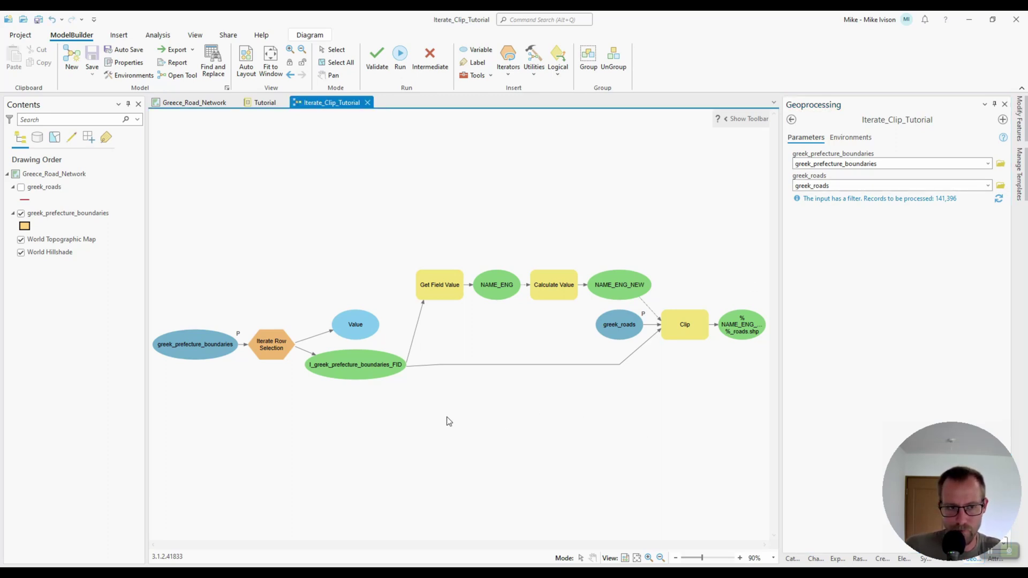
pyautogui.rightClick(206, 347)
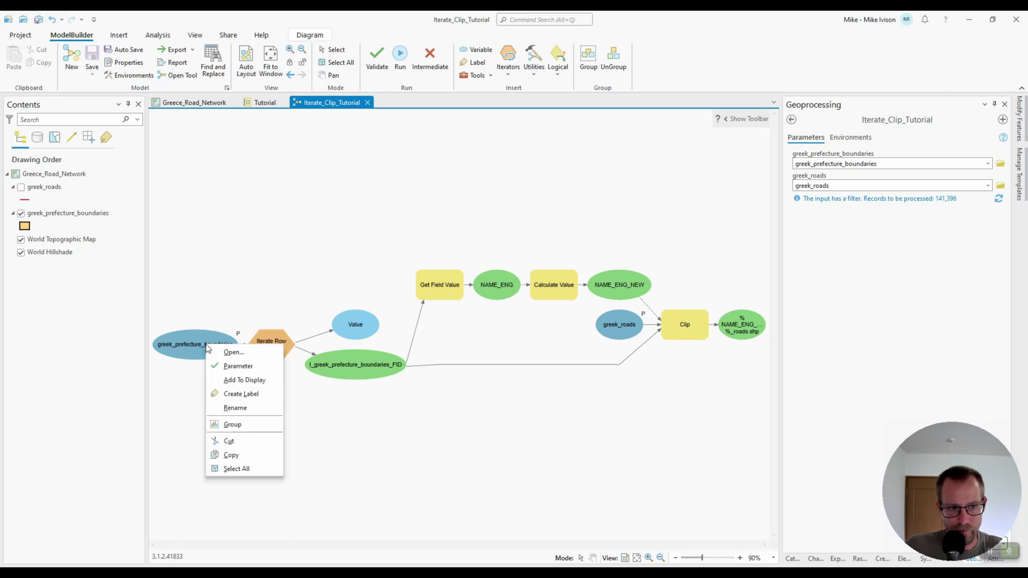
pyautogui.click(239, 408)
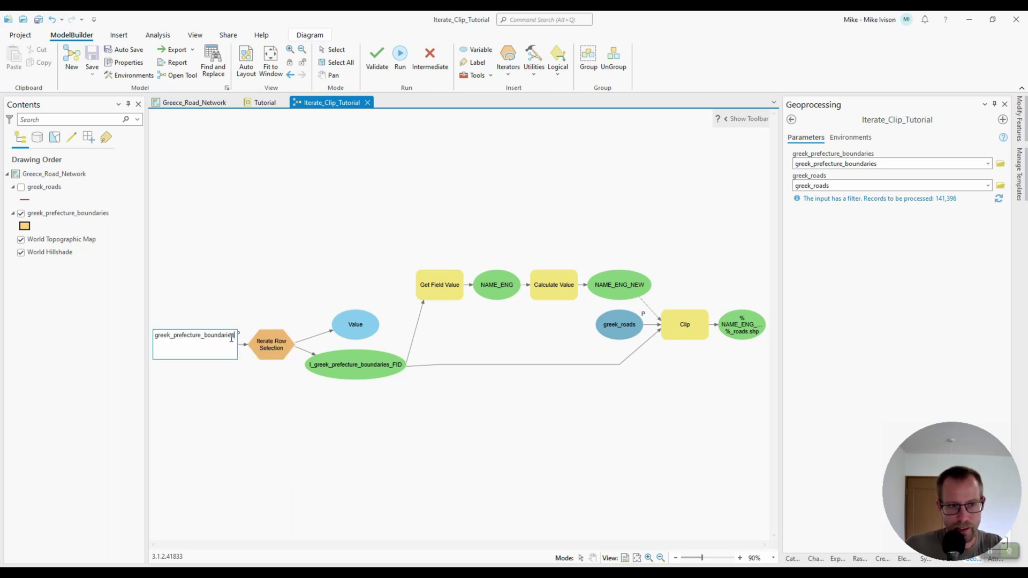
pyautogui.moveTo(232, 338); pyautogui.dragTo(164, 336)
pyautogui.press('BackSpace')
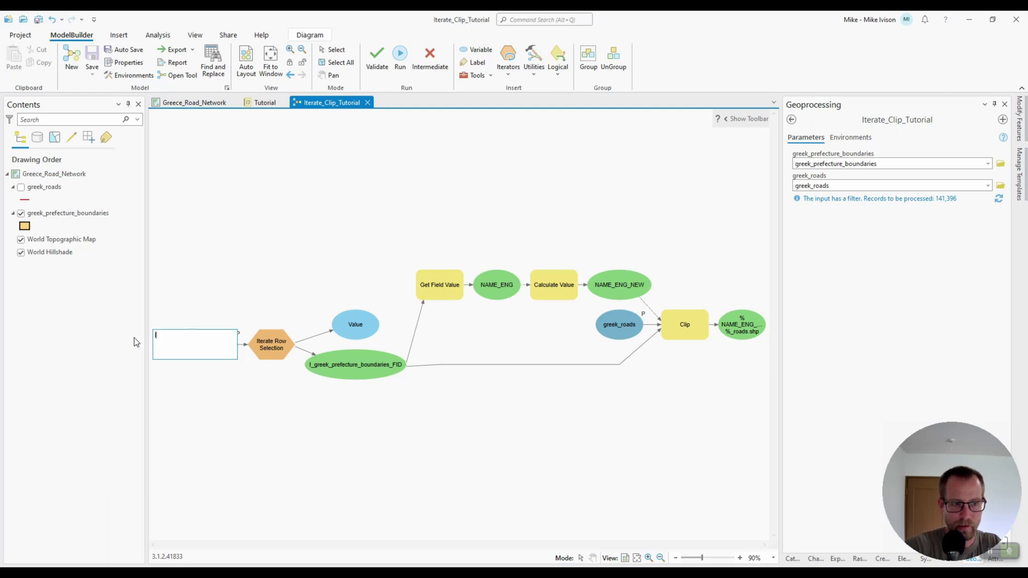
pyautogui.write('Input feat')
pyautogui.press('BackSpace')
pyautogui.press('BackSpace')
pyautogui.press('BackSpace')
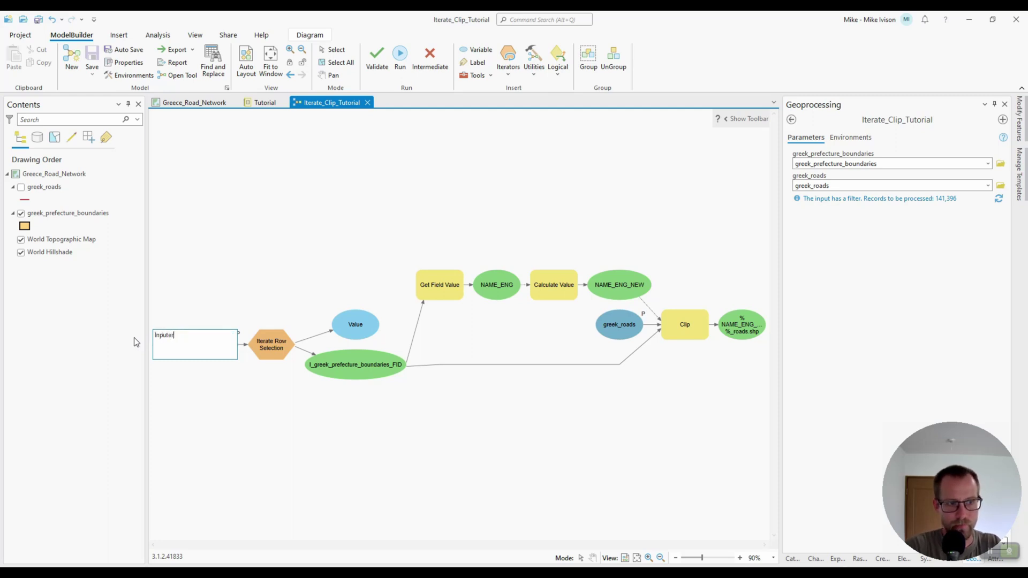
pyautogui.write('eatures or dat')
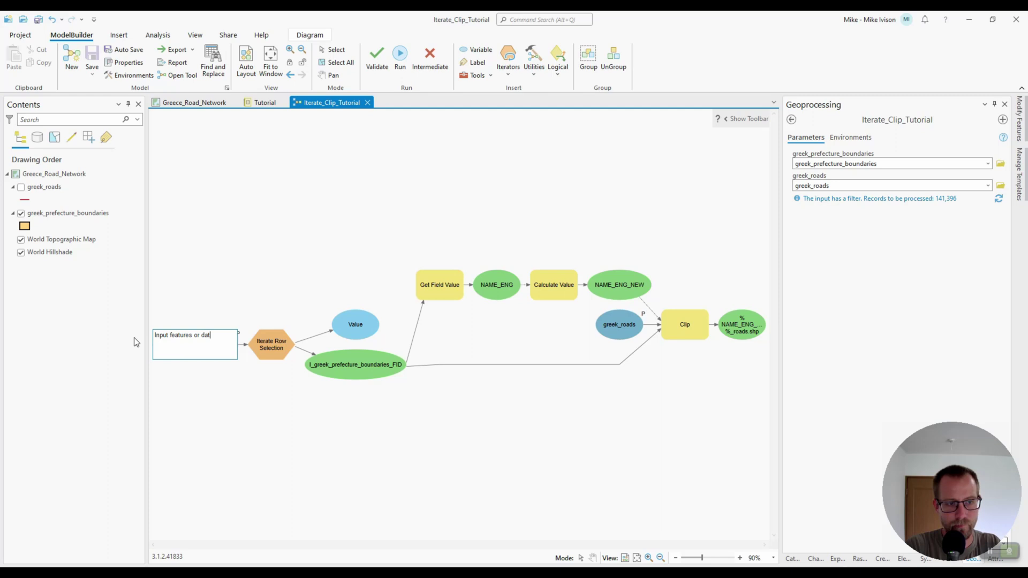
pyautogui.write('asets')
pyautogui.press('Return')
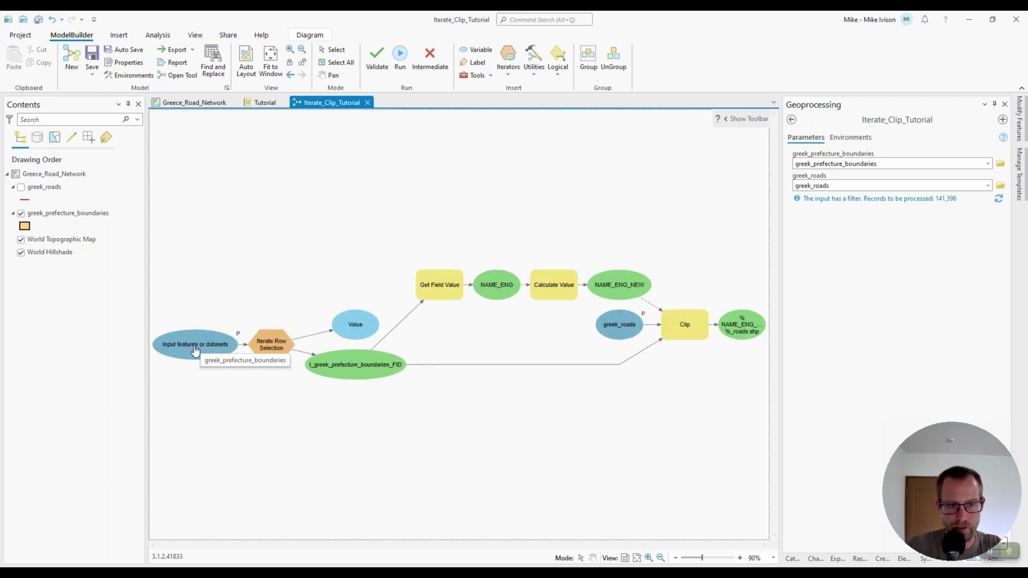
# - Rename the greek_roads input to 'Clip features' and save the model
pyautogui.rightClick(624, 326)
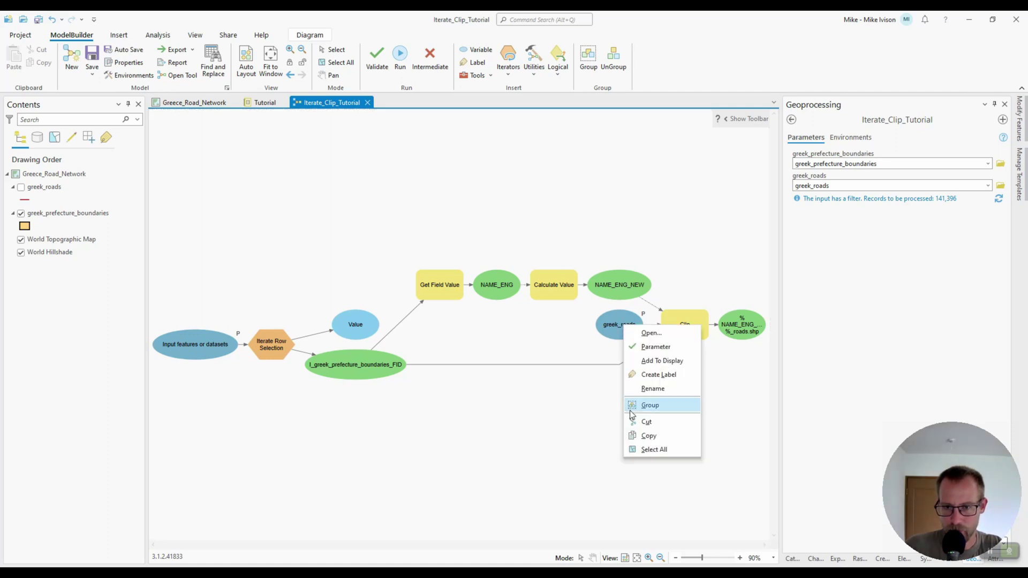
pyautogui.click(650, 391)
pyautogui.press('BackSpace')
pyautogui.press('BackSpace')
pyautogui.press('BackSpace')
pyautogui.press('BackSpace')
pyautogui.press('BackSpace')
pyautogui.press('BackSpace')
pyautogui.press('BackSpace')
pyautogui.press('BackSpace')
pyautogui.press('BackSpace')
pyautogui.press('BackSpace')
pyautogui.press('BackSpace')
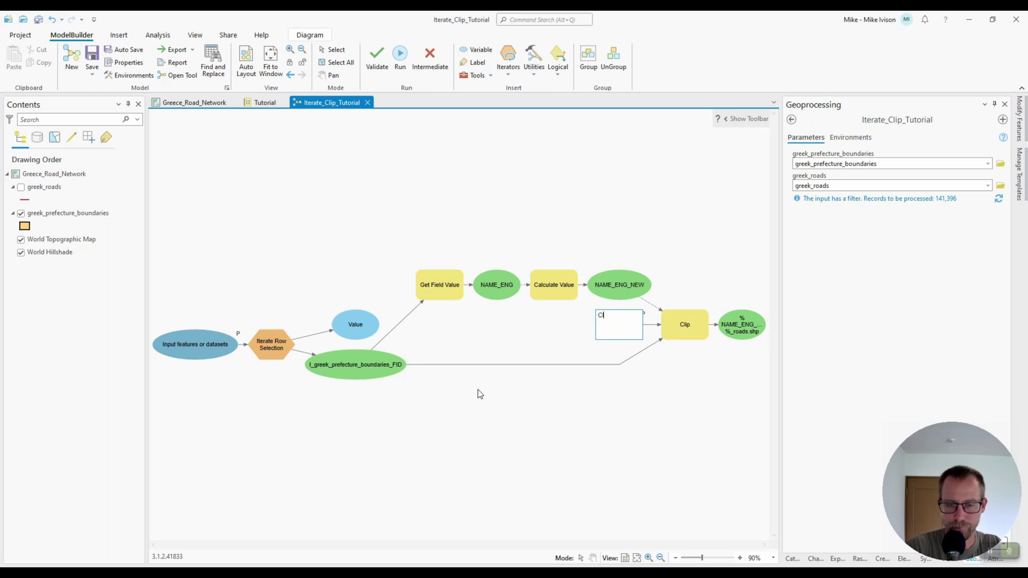
pyautogui.write('Clip features')
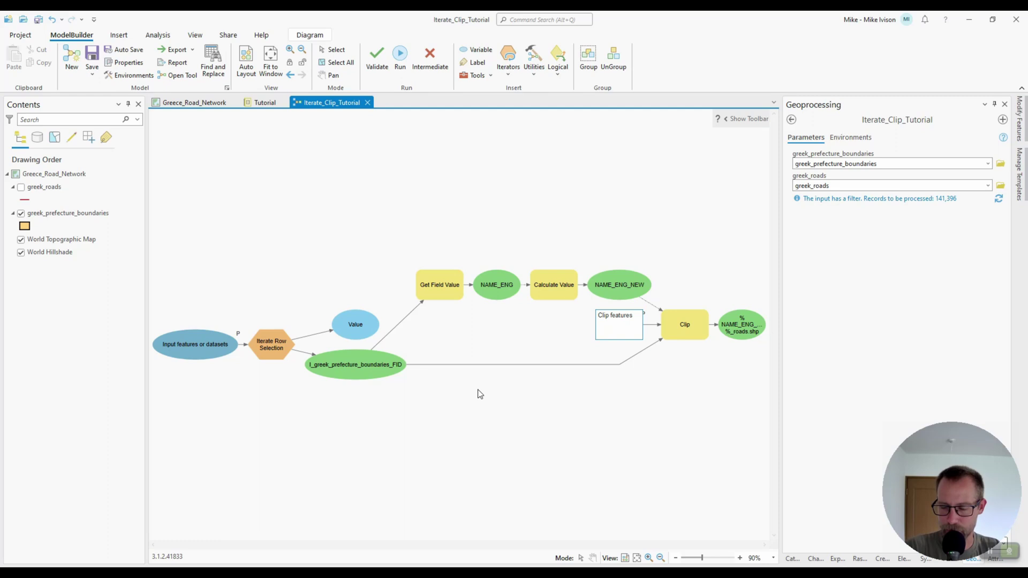
pyautogui.press('Return')
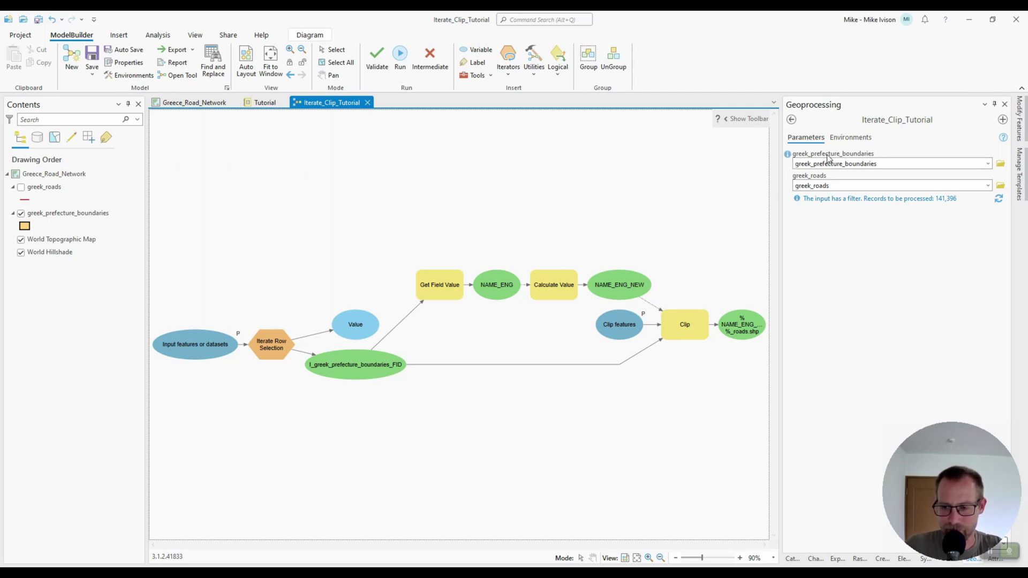
pyautogui.click(91, 57)
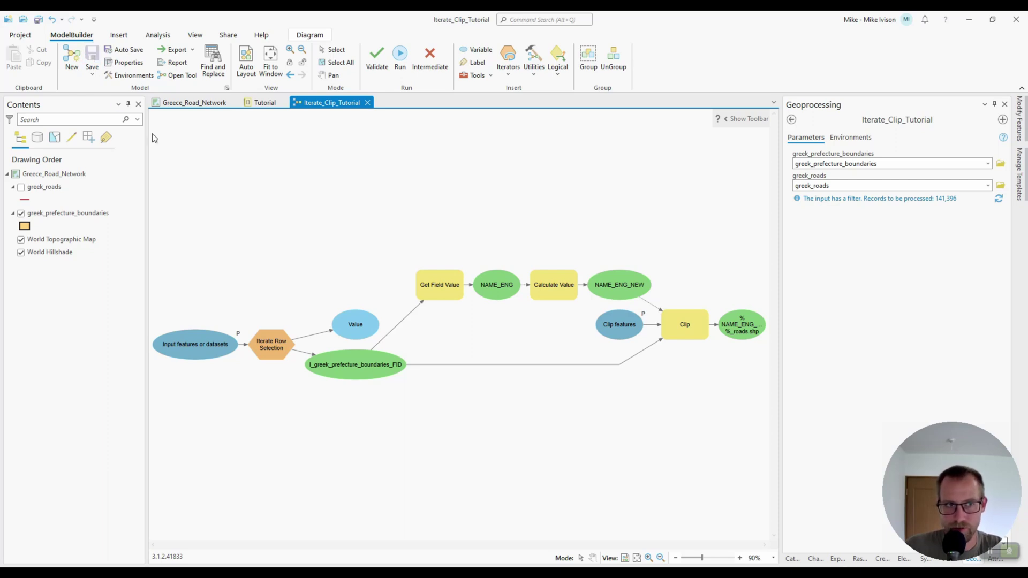
# - Reopen Iterate_Clip_Tutorial from Catalog to confirm the Input features or datasets and Clip features parameters
pyautogui.click(802, 559)
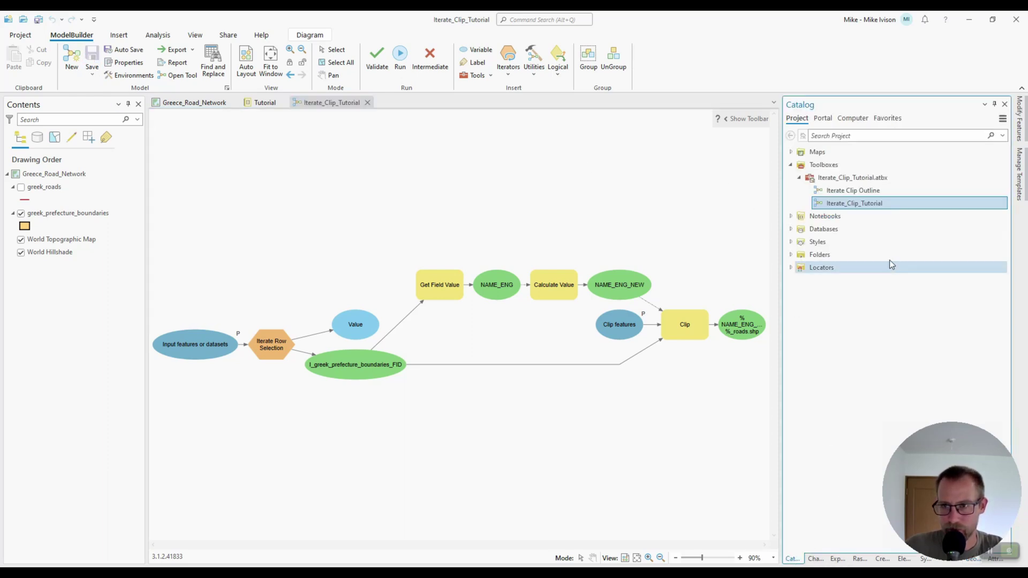
pyautogui.doubleClick(849, 203)
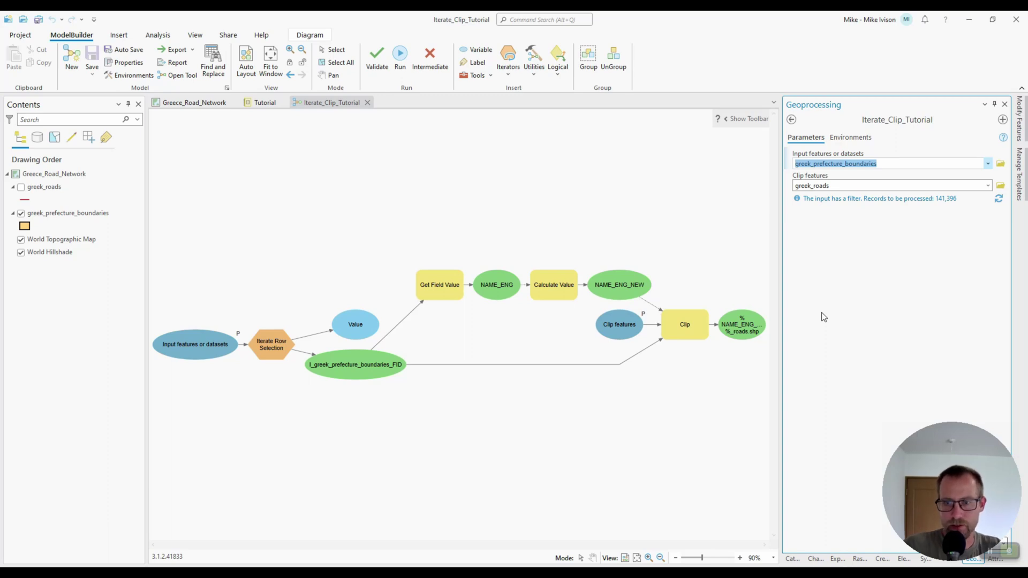
pyautogui.click(707, 423)
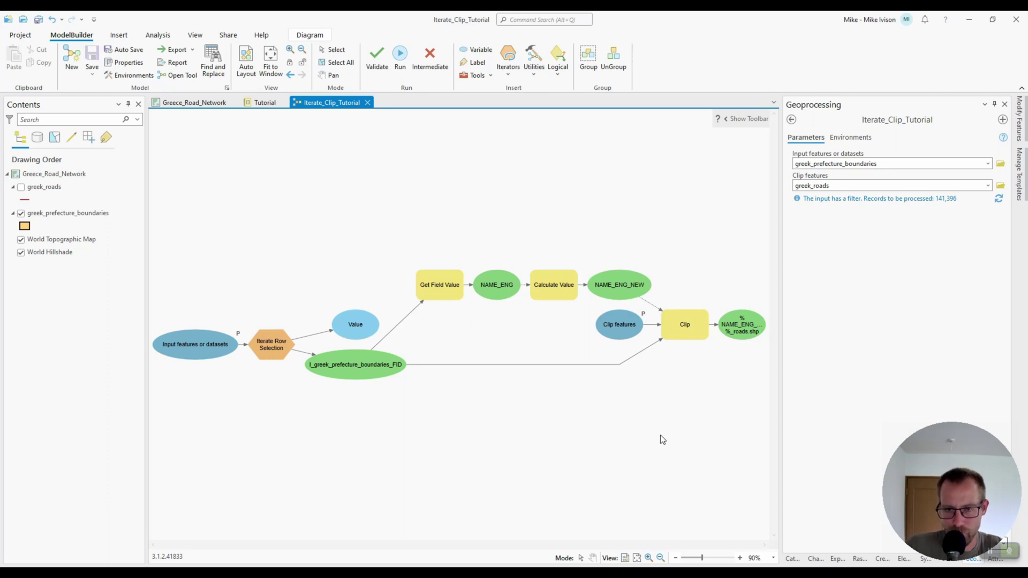
# - Make the %NAME_ENG_%_roads.shp output a parameter, rename it 'Output features or dataset', and save
pyautogui.rightClick(738, 324)
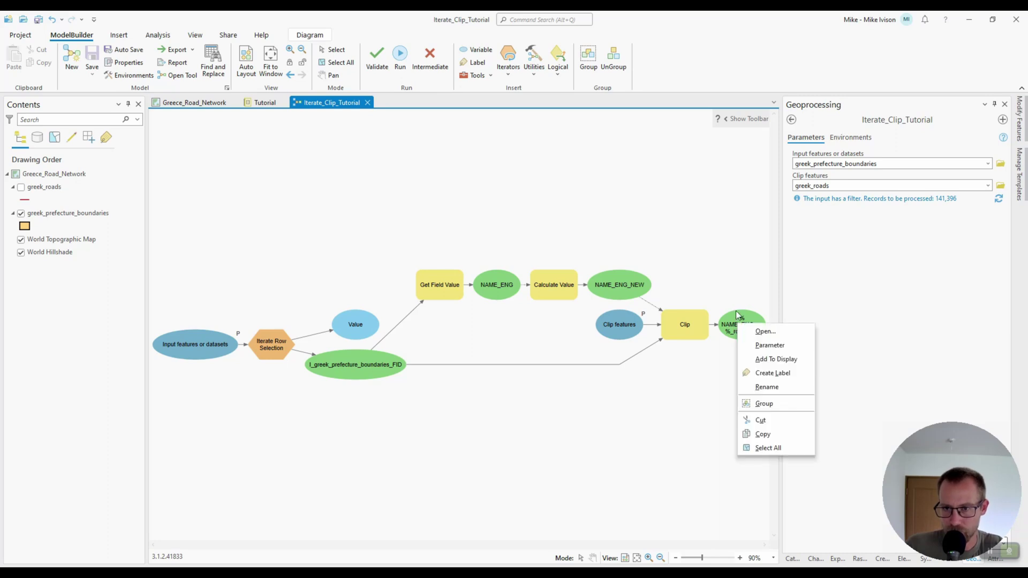
pyautogui.click(769, 345)
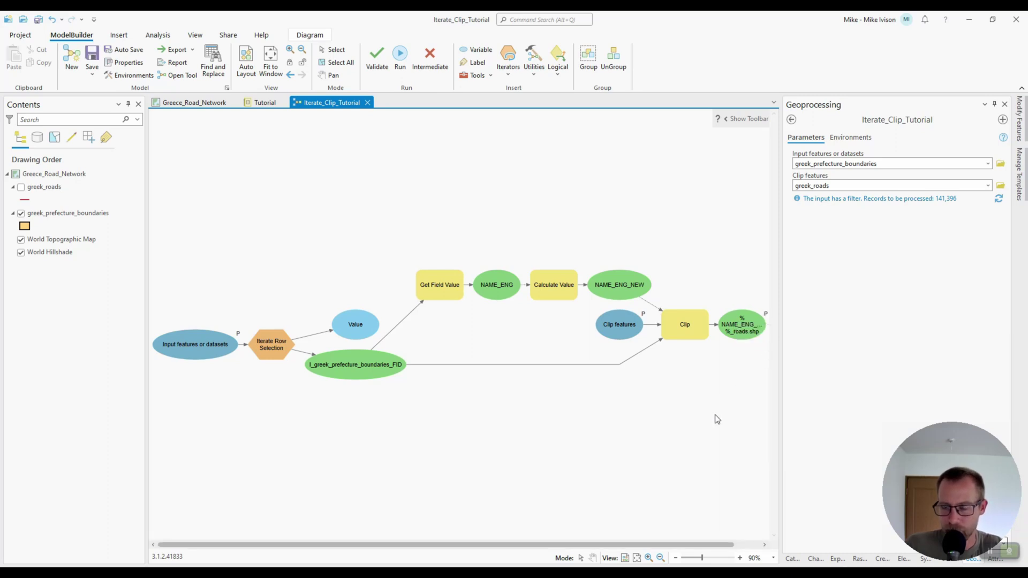
pyautogui.rightClick(739, 328)
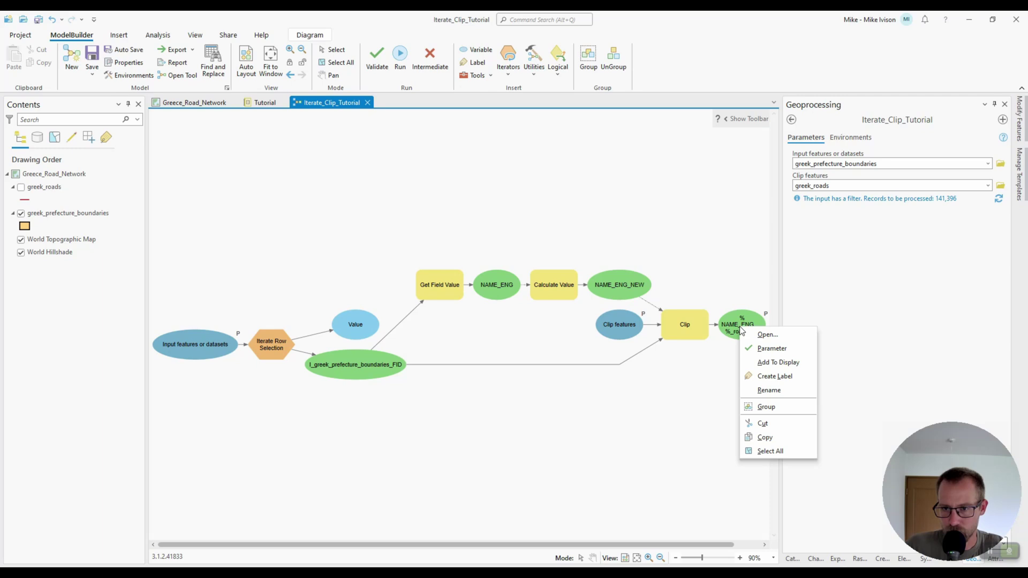
pyautogui.click(769, 390)
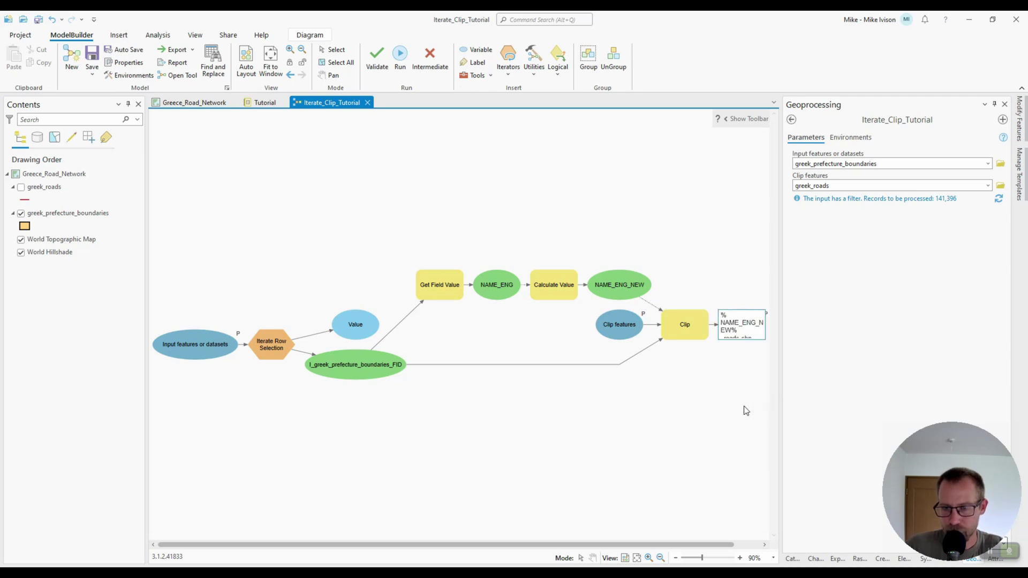
pyautogui.moveTo(739, 330); pyautogui.dragTo(712, 321)
pyautogui.press('BackSpace')
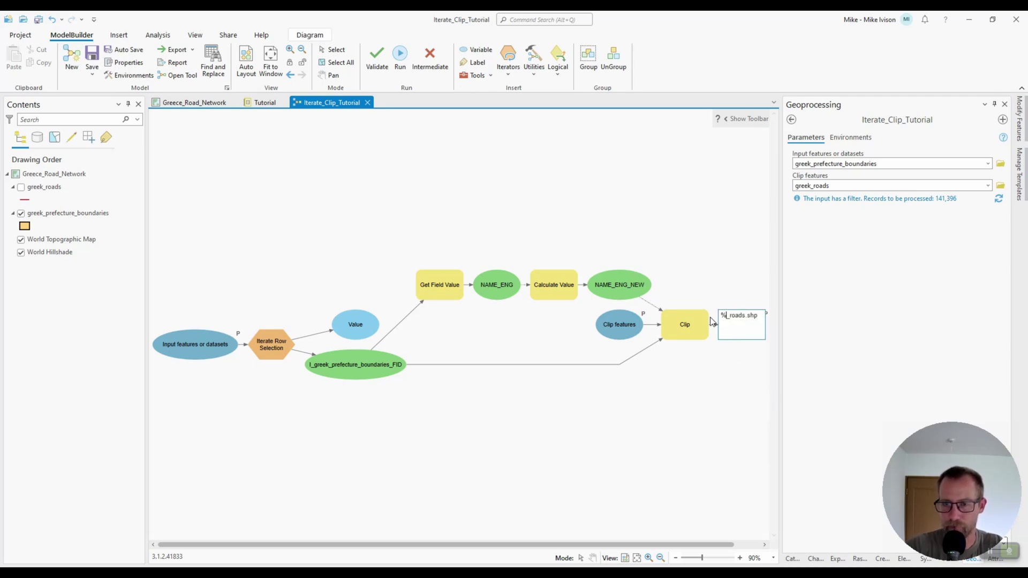
pyautogui.press('Delete')
pyautogui.press('Delete')
pyautogui.press('Delete')
pyautogui.press('Delete')
pyautogui.press('Delete')
pyautogui.press('Delete')
pyautogui.press('Delete')
pyautogui.press('Delete')
pyautogui.press('Delete')
pyautogui.press('Delete')
pyautogui.press('BackSpace')
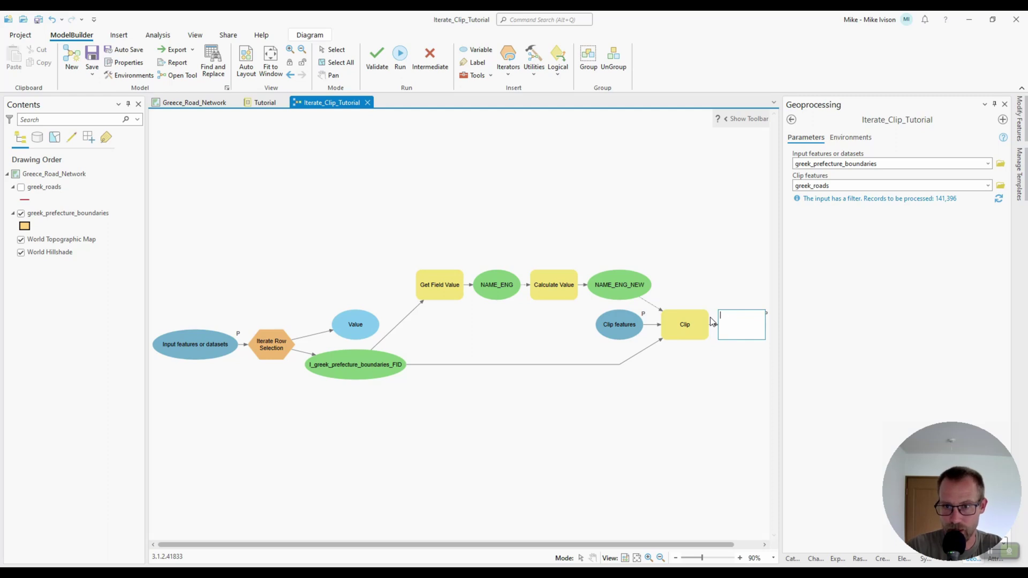
pyautogui.write('Output fe')
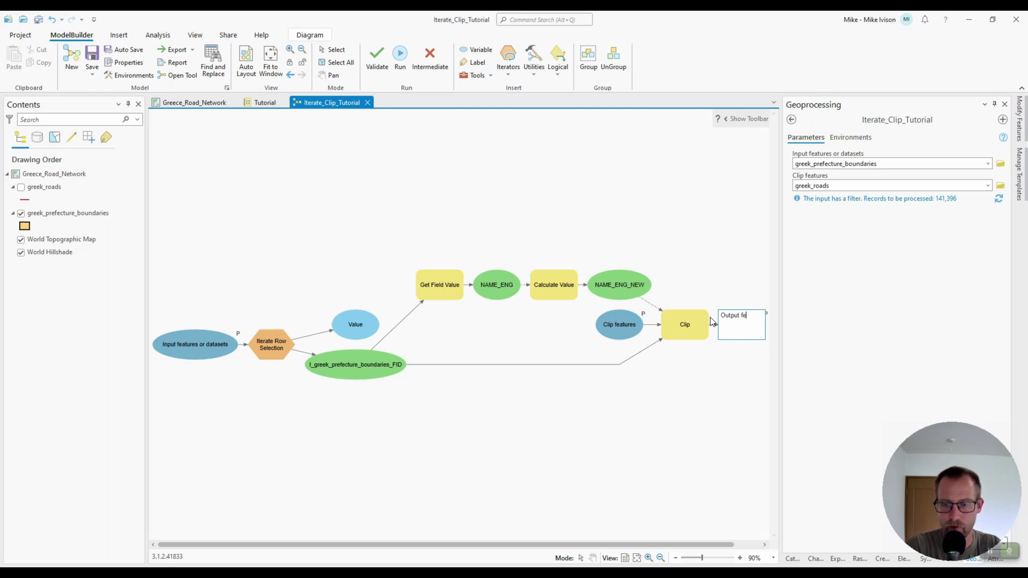
pyautogui.write('atures or dataset')
pyautogui.press('Return')
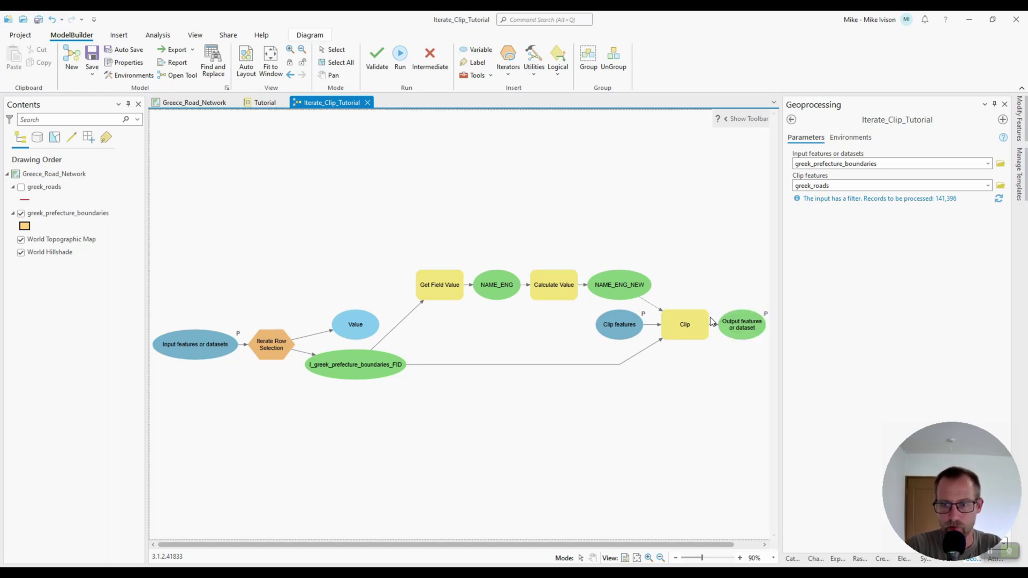
pyautogui.click(93, 58)
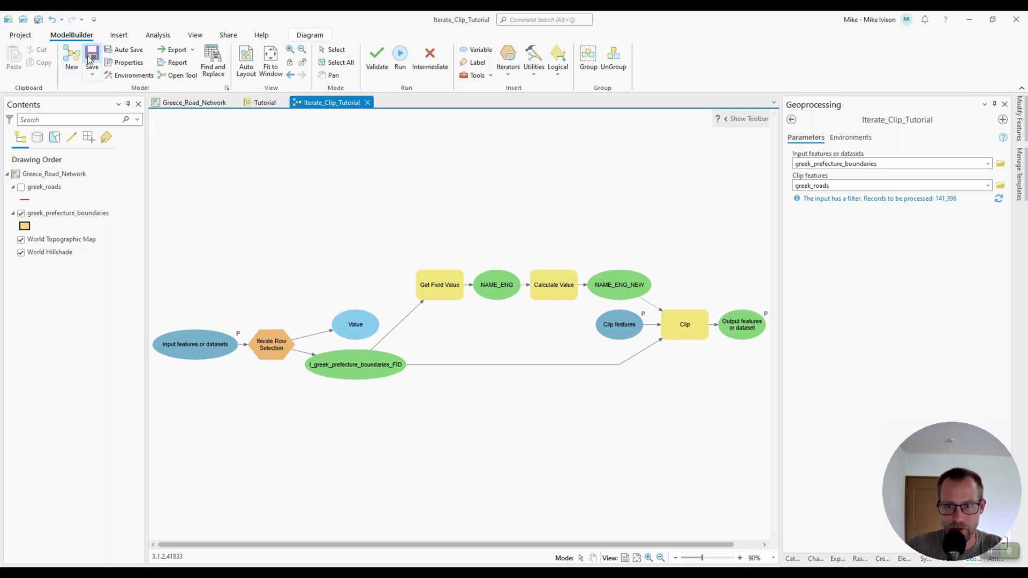
pyautogui.click(792, 559)
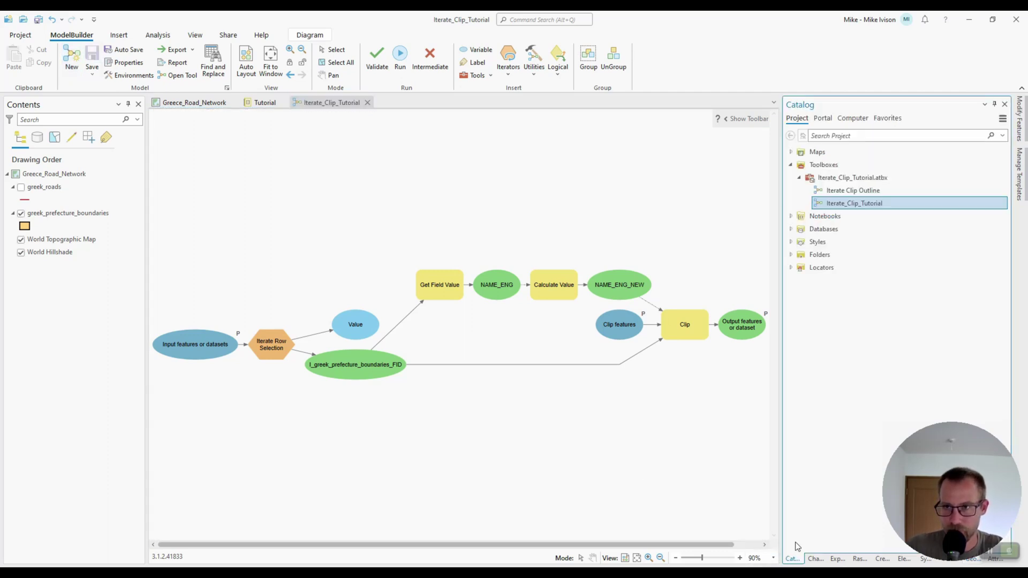
pyautogui.doubleClick(853, 200)
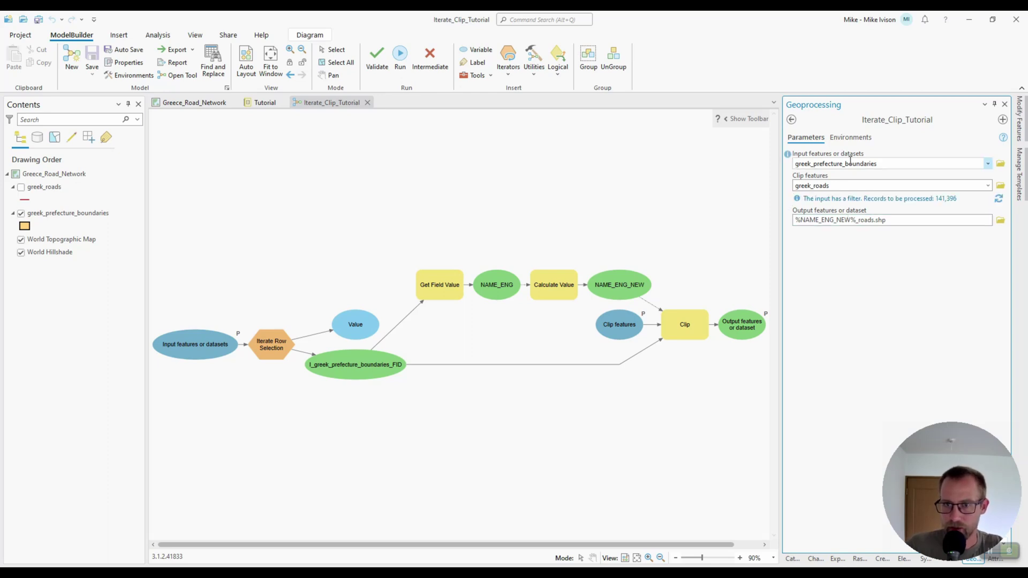
pyautogui.click(887, 161)
pyautogui.click(885, 184)
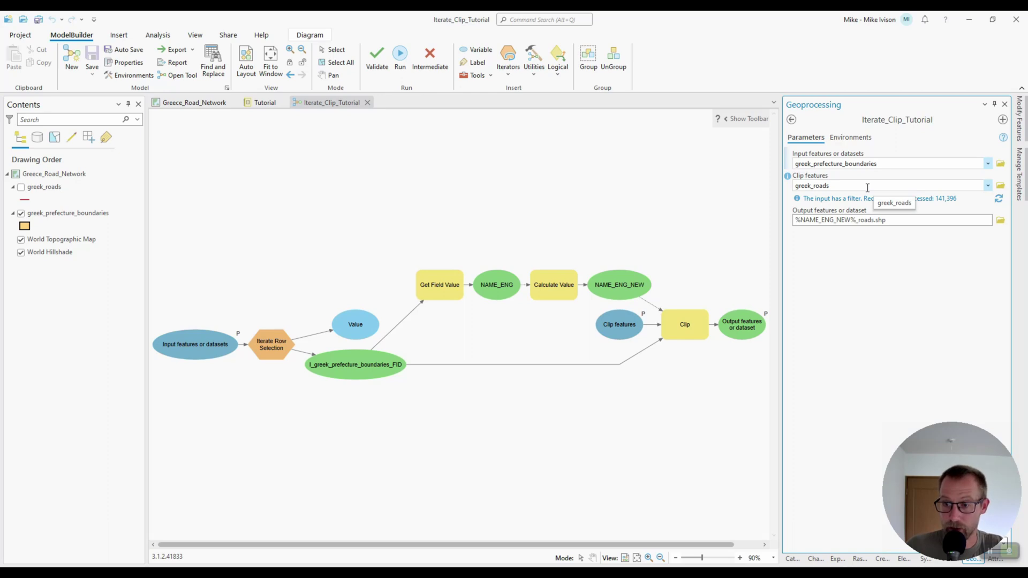
pyautogui.doubleClick(867, 186)
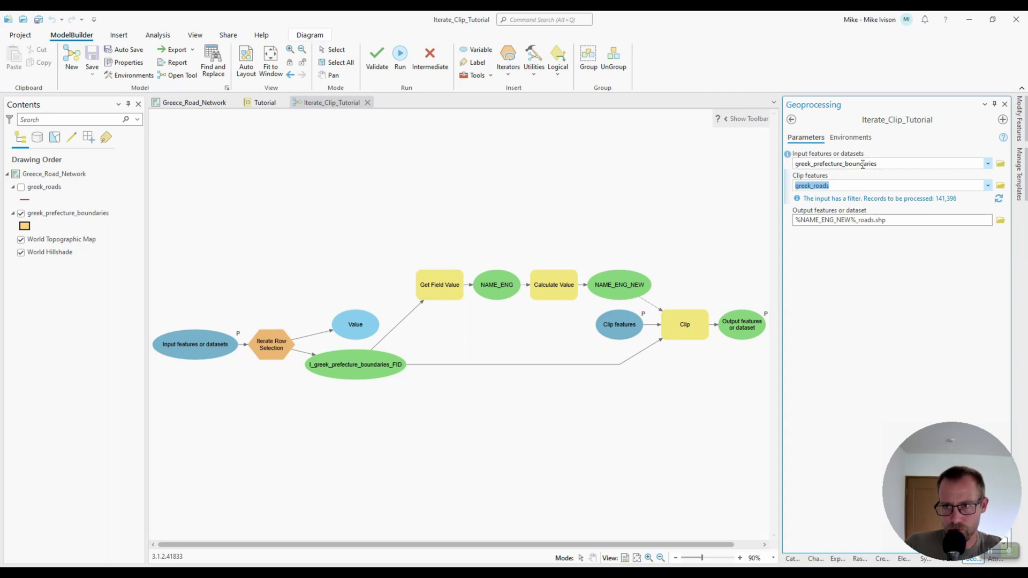
pyautogui.click(863, 220)
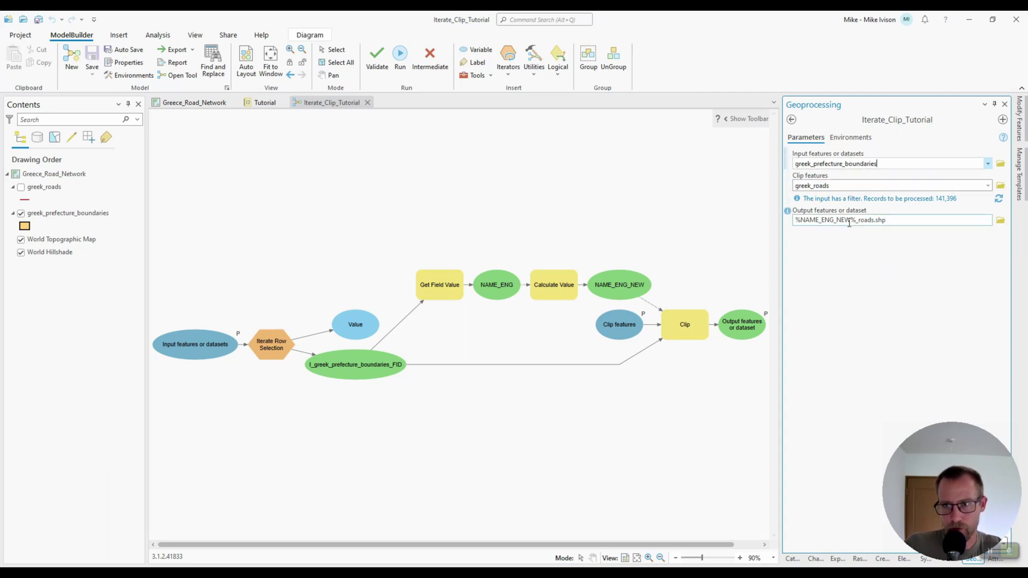
pyautogui.click(862, 283)
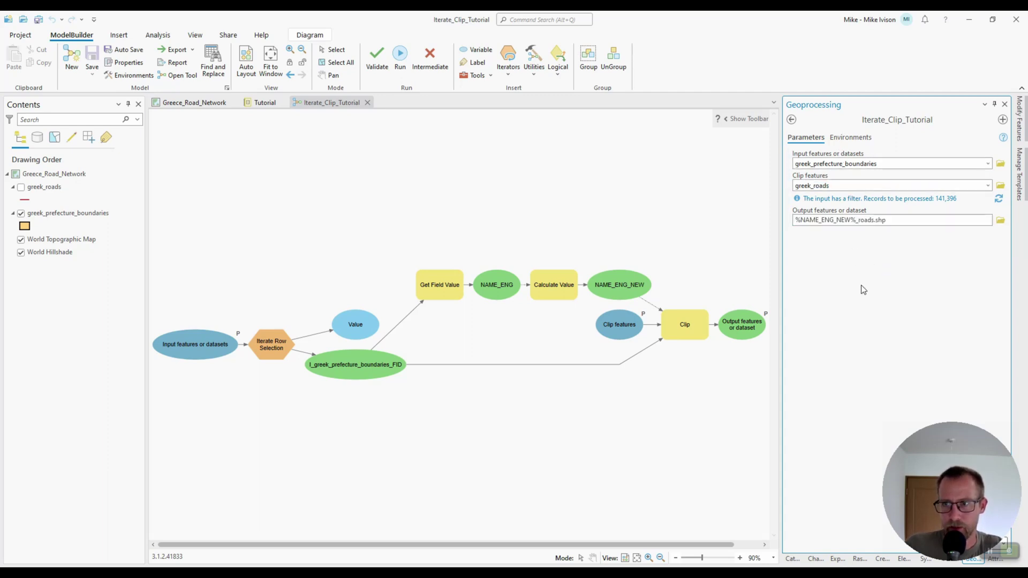
pyautogui.click(815, 221)
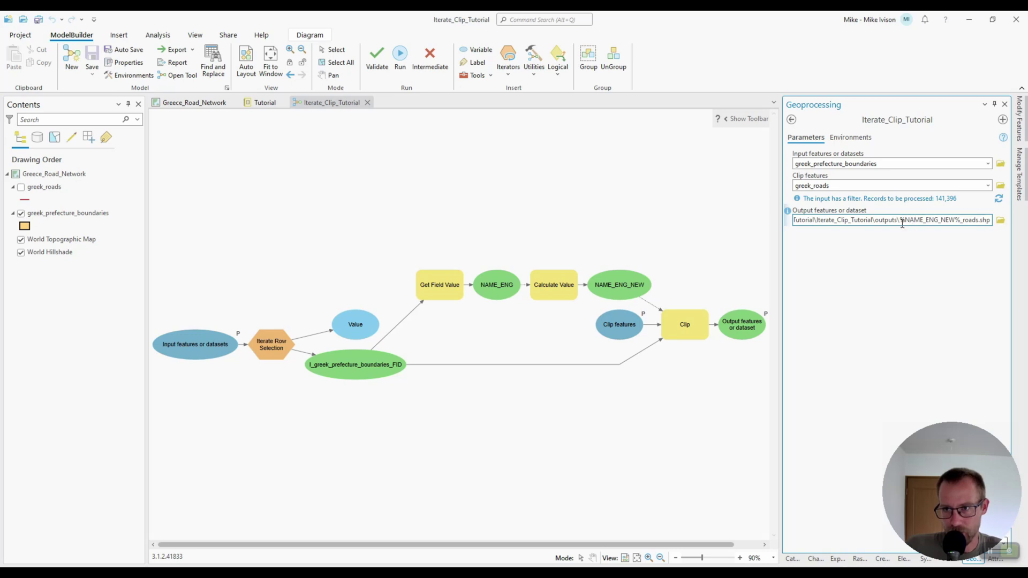
pyautogui.moveTo(902, 224); pyautogui.dragTo(932, 224)
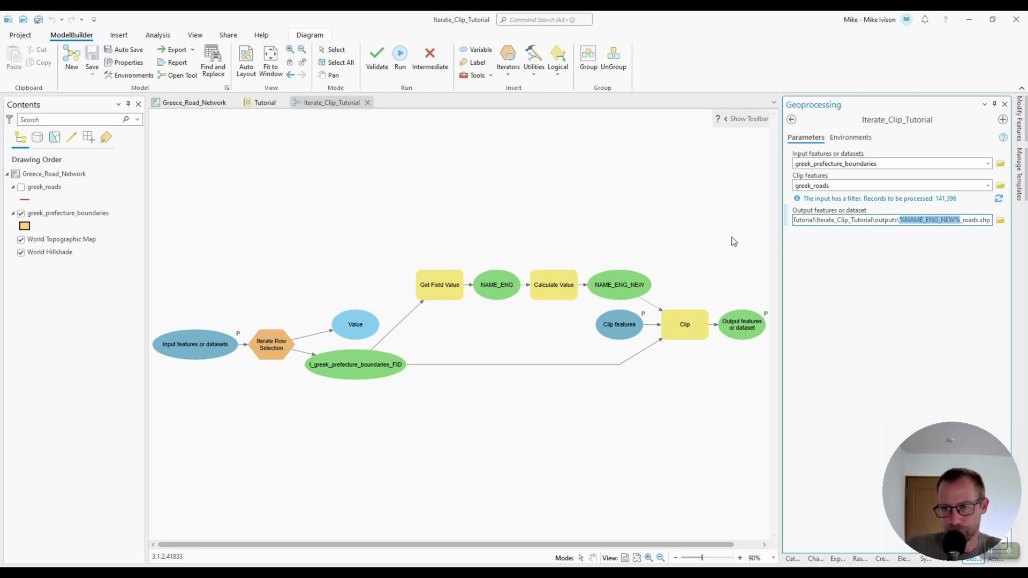
pyautogui.click(701, 227)
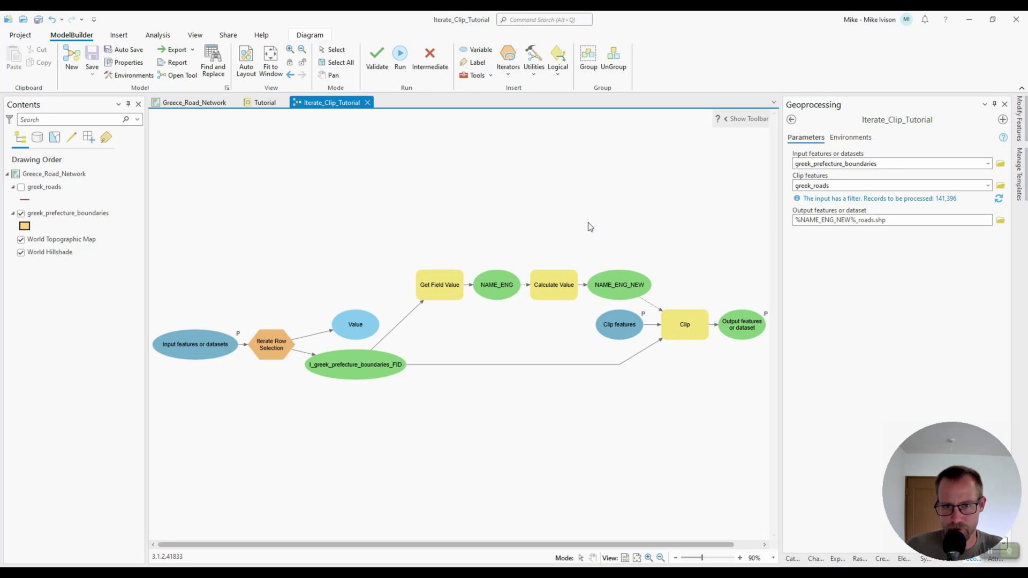
# - Create an Expression variable from Calculate Value and place it above the tool
pyautogui.click(554, 296)
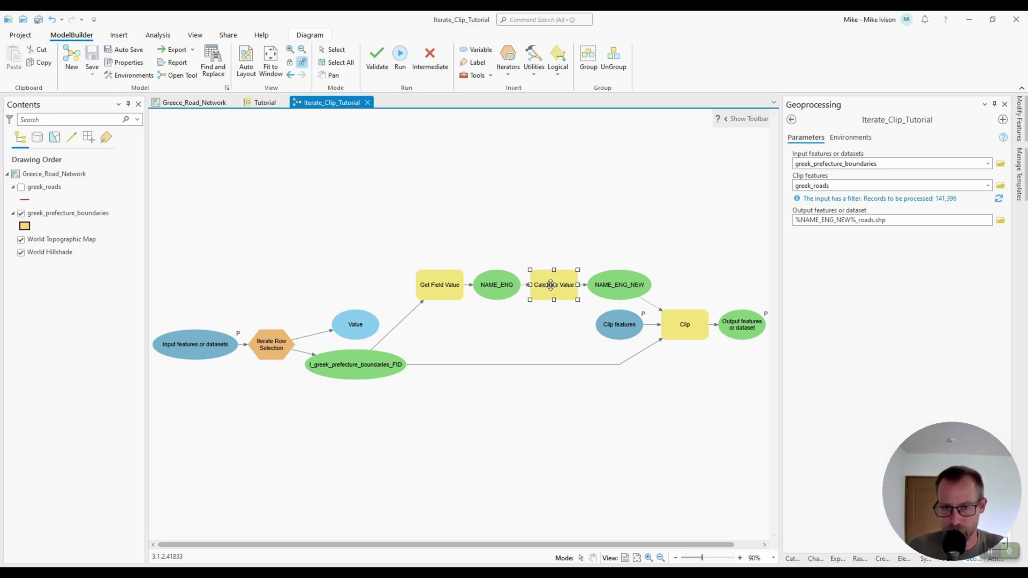
pyautogui.rightClick(548, 279)
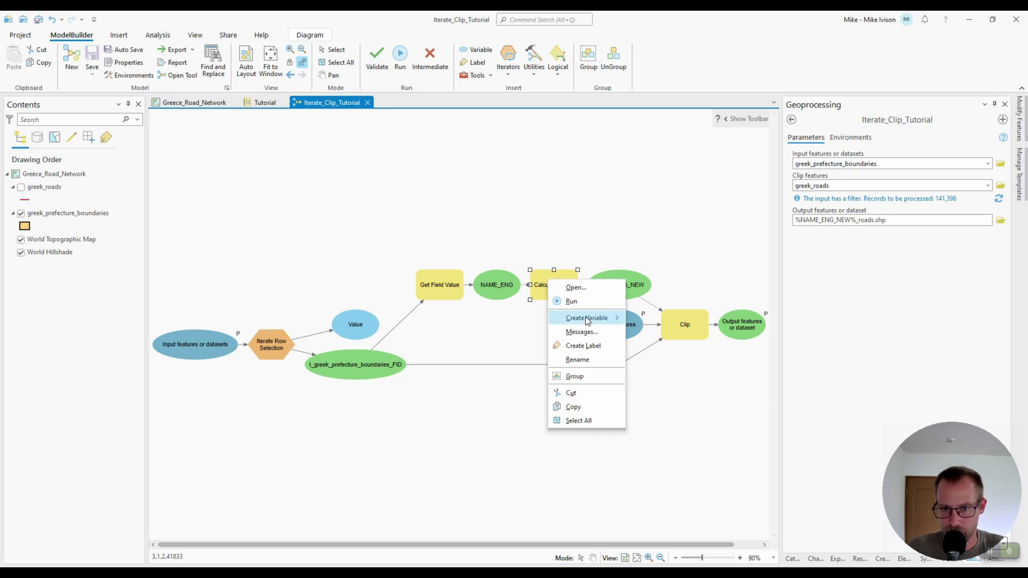
pyautogui.moveTo(587, 320)
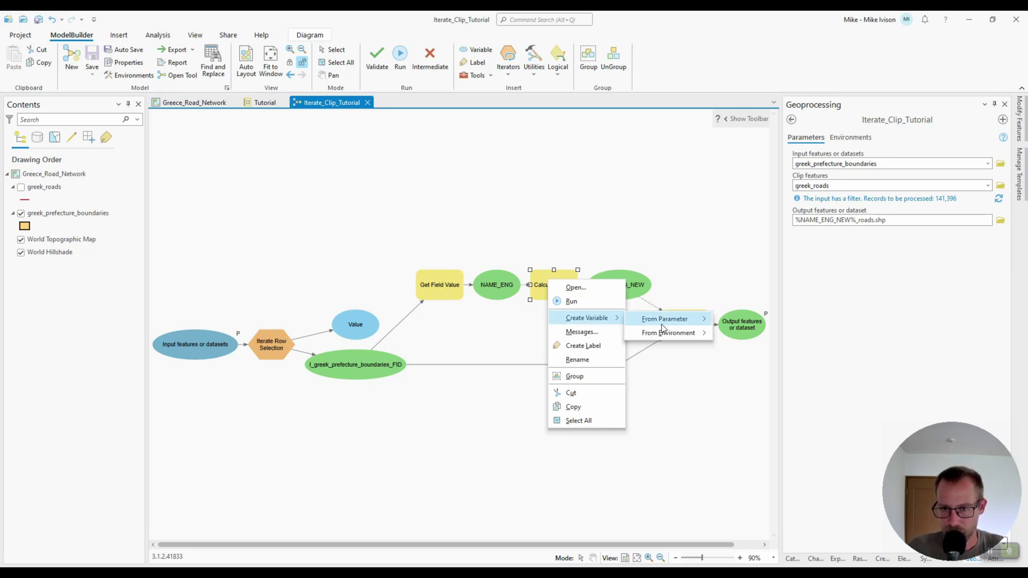
pyautogui.moveTo(661, 320)
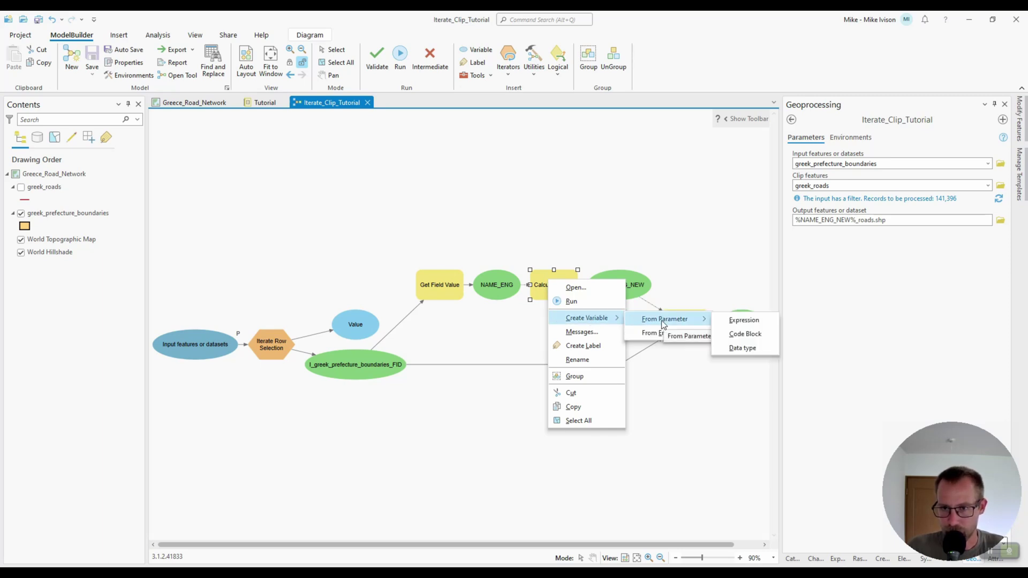
pyautogui.click(752, 321)
pyautogui.moveTo(480, 292); pyautogui.dragTo(508, 243)
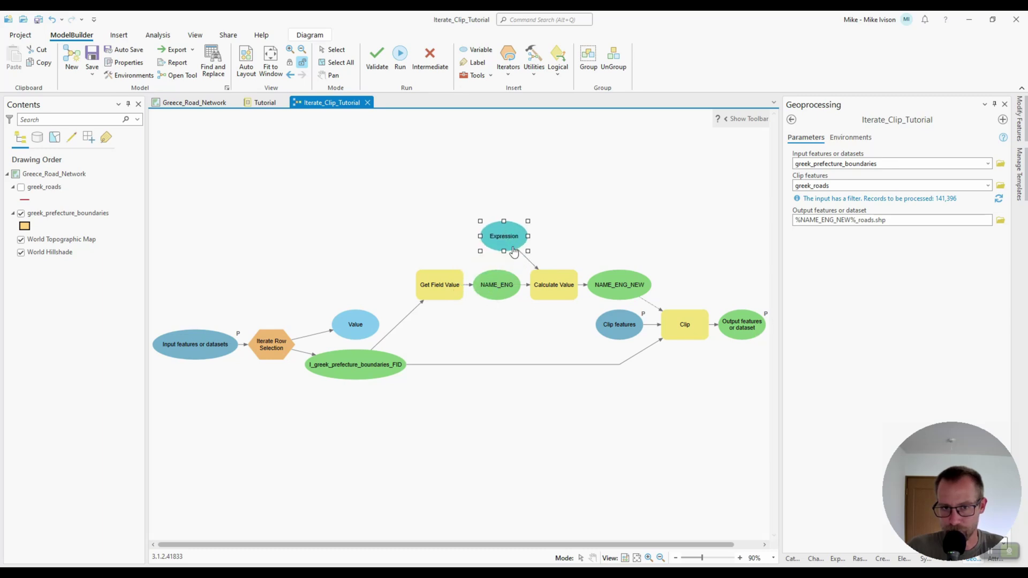
# - Create a Code Block variable from Calculate Value and place it above-right of the tool
pyautogui.rightClick(552, 284)
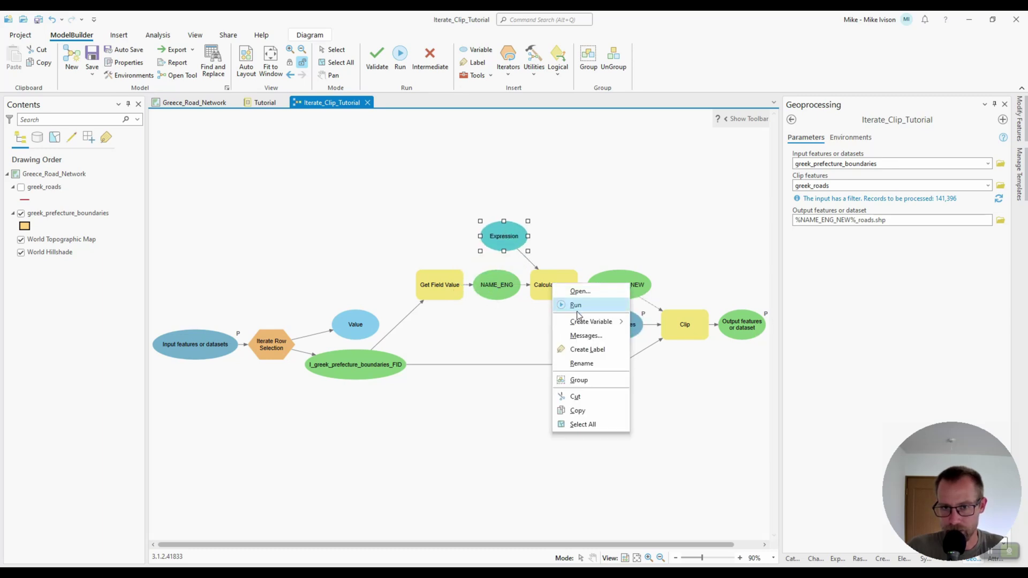
pyautogui.moveTo(584, 320)
pyautogui.moveTo(669, 324)
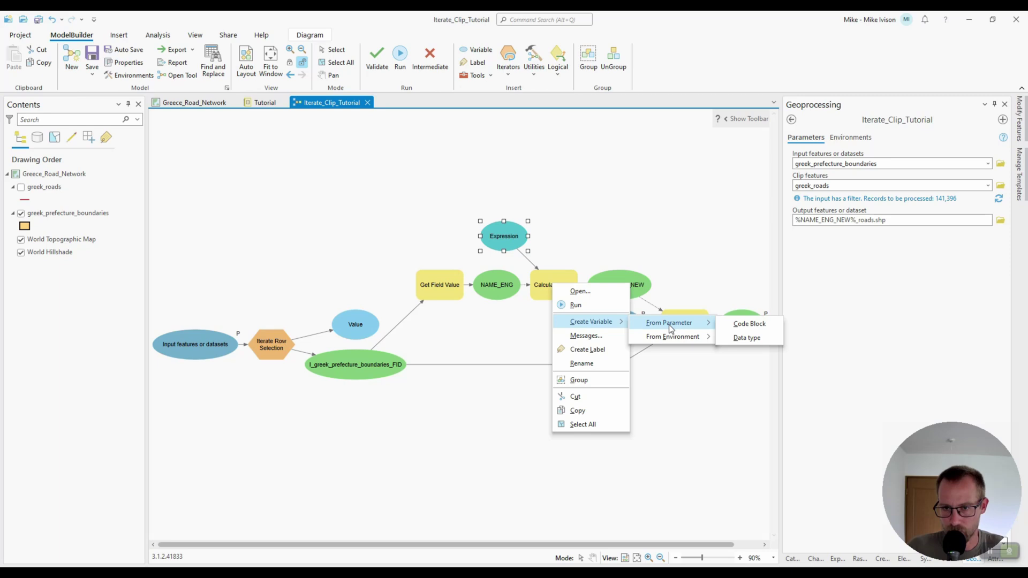
pyautogui.click(748, 324)
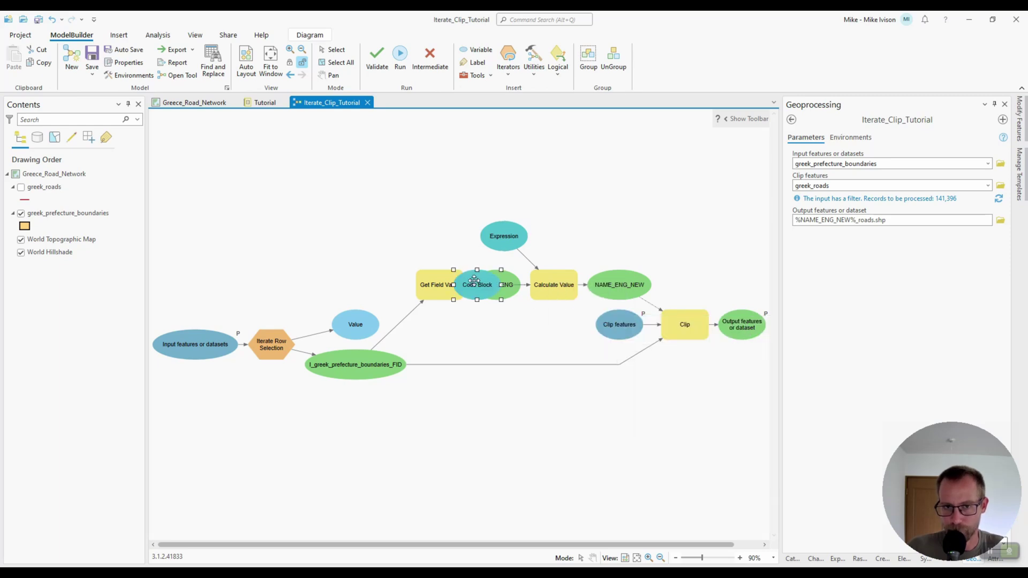
pyautogui.moveTo(489, 285); pyautogui.dragTo(596, 236)
pyautogui.click(566, 218)
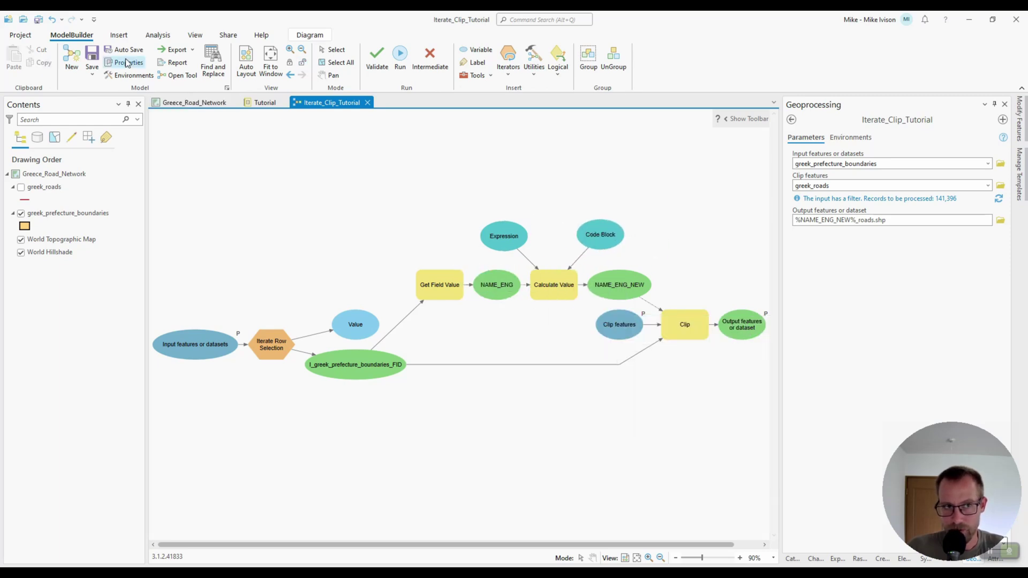
pyautogui.doubleClick(552, 289)
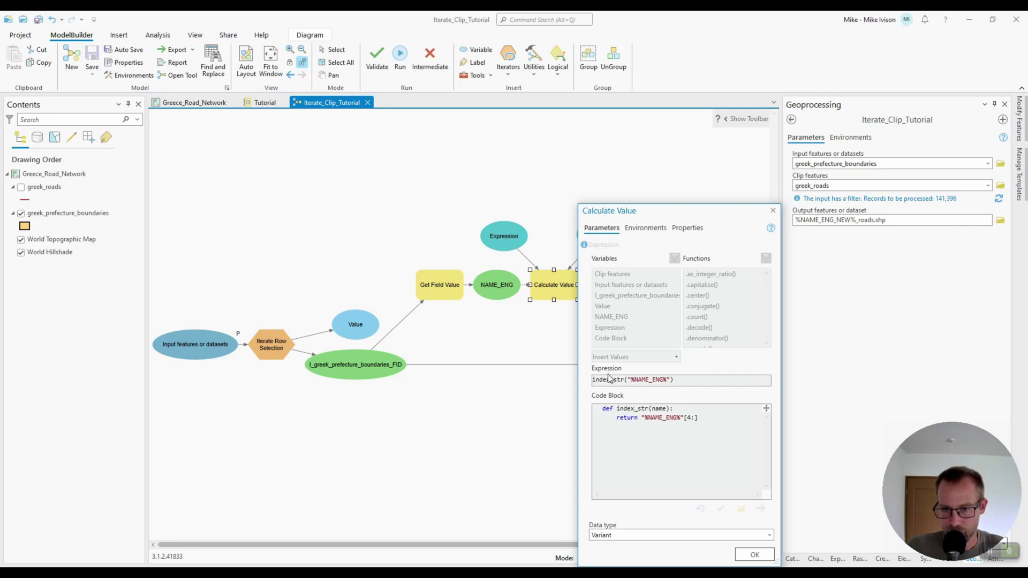
pyautogui.click(771, 211)
pyautogui.doubleClick(508, 246)
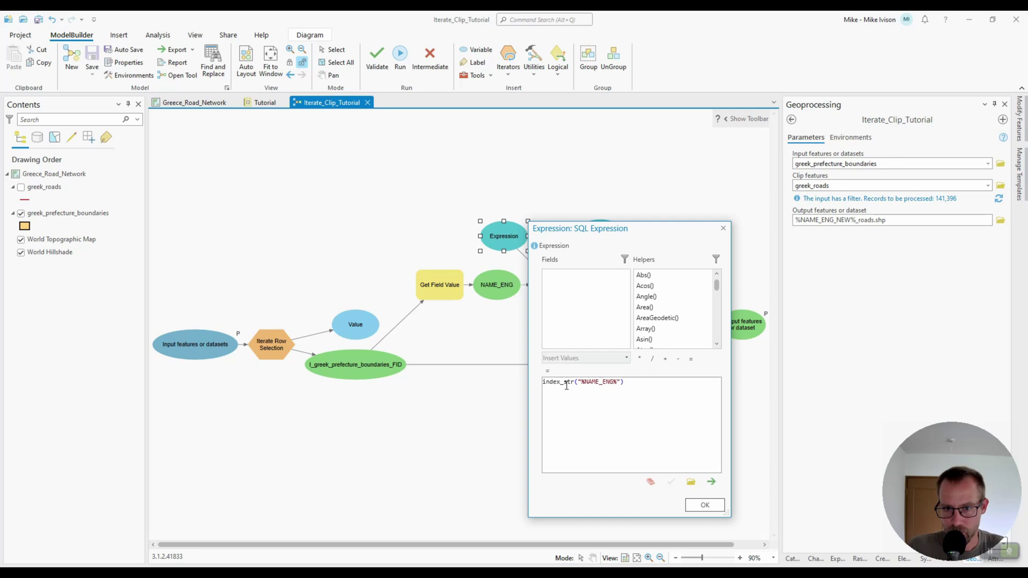
pyautogui.click(721, 228)
pyautogui.doubleClick(600, 237)
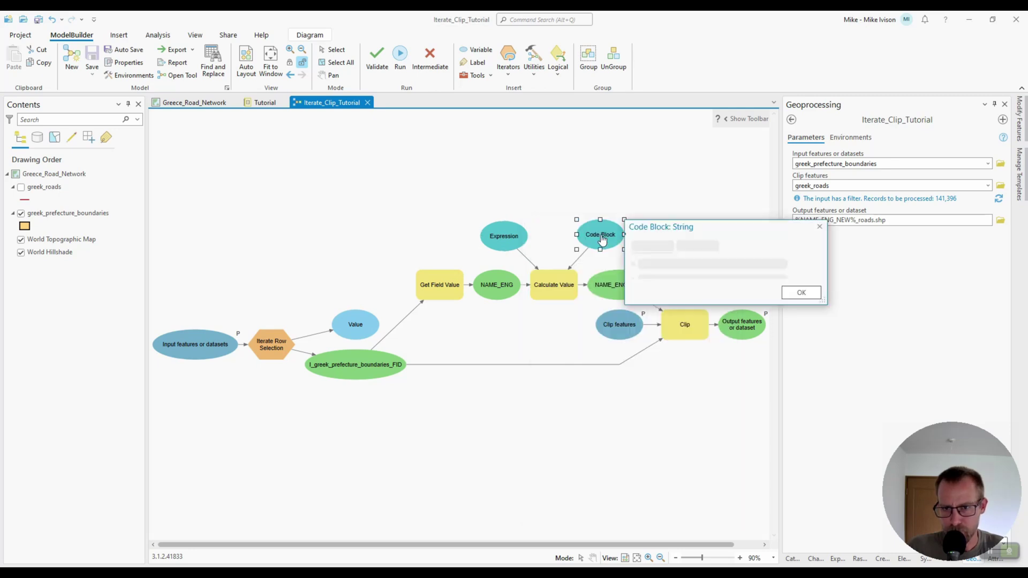
pyautogui.click(803, 326)
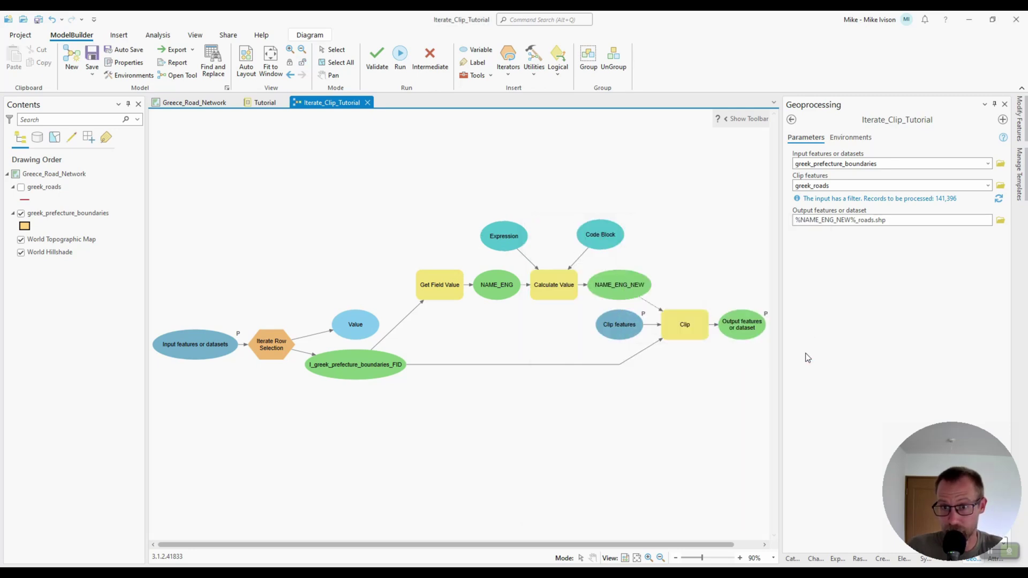
# - Save the model and reopen the Iterate_Clip_Tutorial tool from Catalog
pyautogui.click(92, 54)
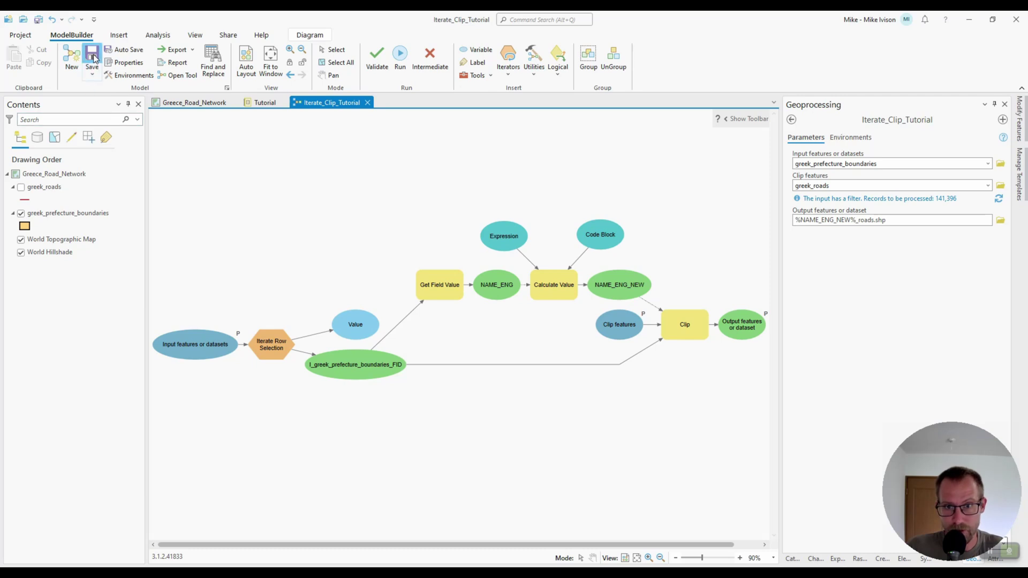
pyautogui.click(793, 558)
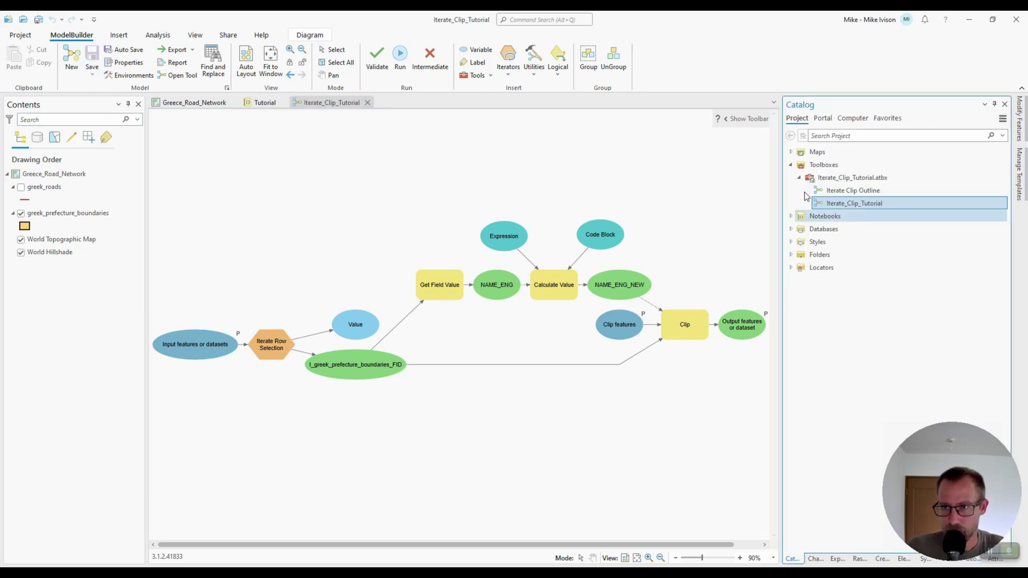
pyautogui.doubleClick(851, 203)
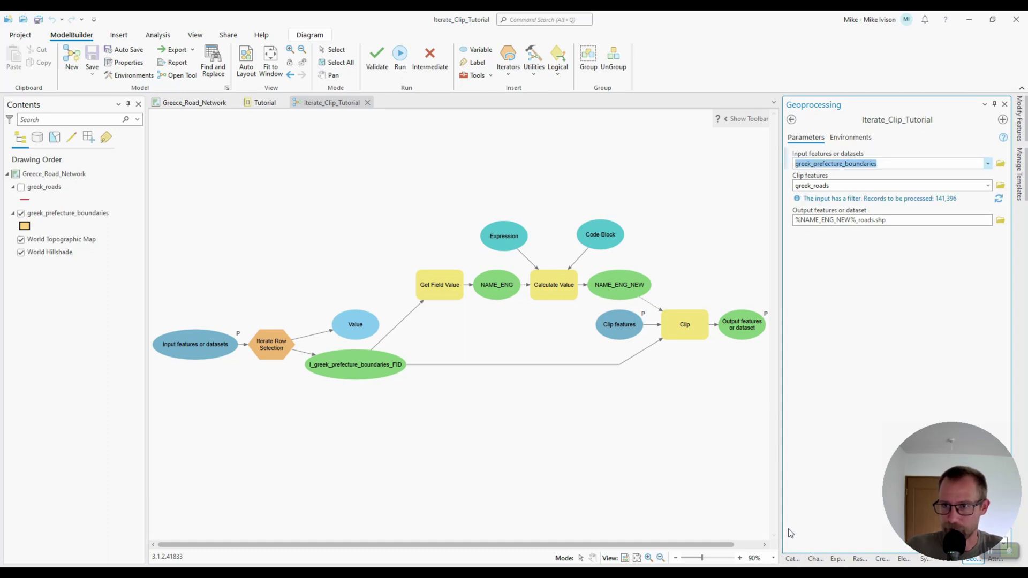
pyautogui.click(792, 558)
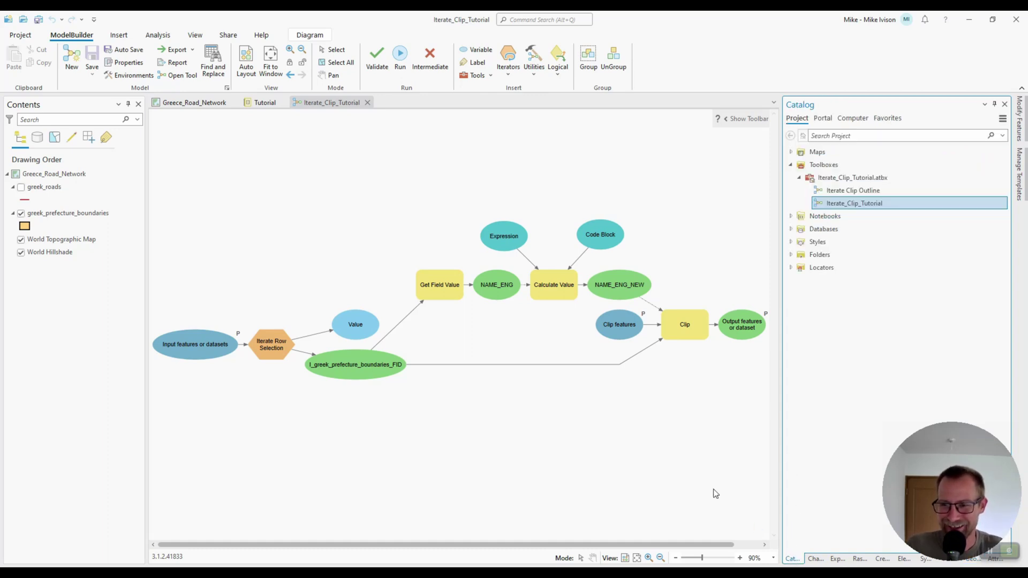
# - Mark the Expression and Code Block variables as Parameter and save the model
pyautogui.rightClick(507, 236)
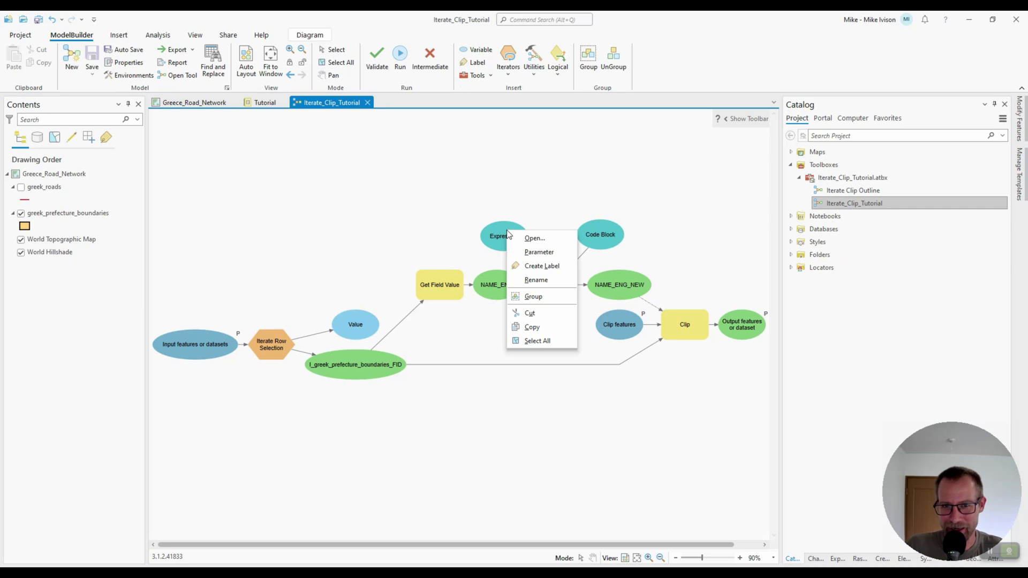
pyautogui.click(538, 252)
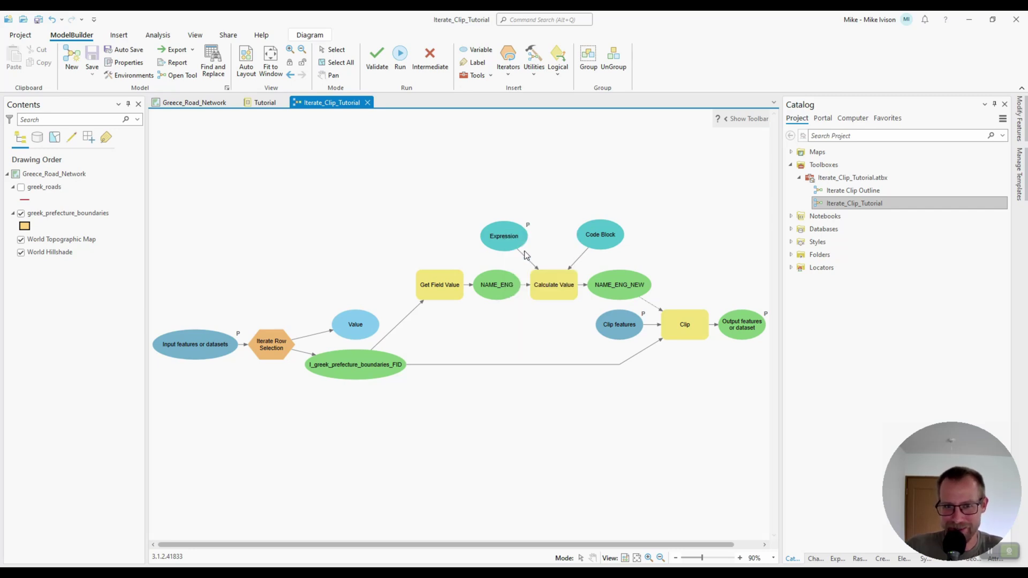
pyautogui.rightClick(600, 242)
pyautogui.click(625, 260)
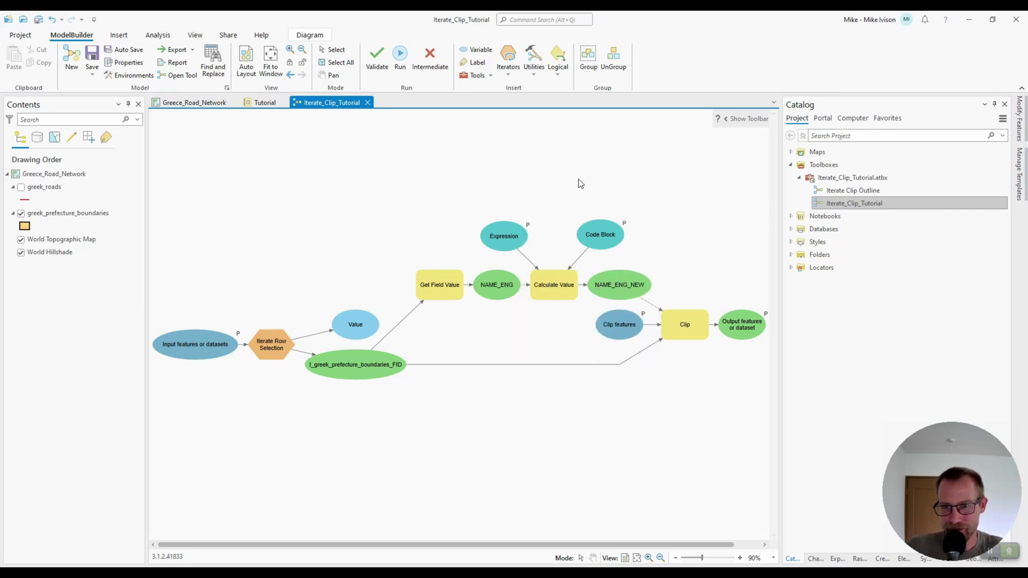
pyautogui.click(92, 56)
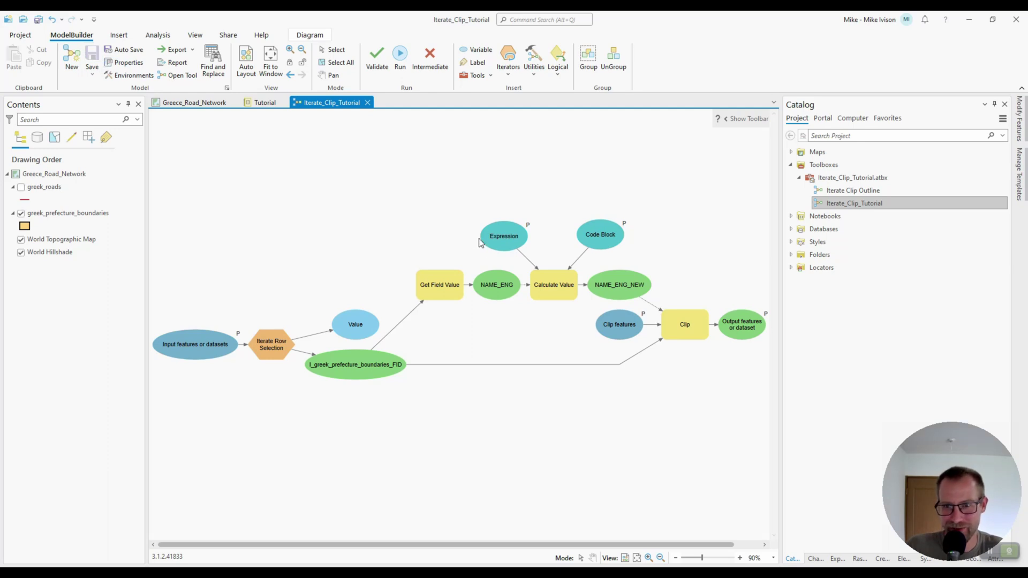
# - Reopen Iterate_Clip_Tutorial and check its Expression index_str("%NAME_ENG%") and Code Block parameters
pyautogui.doubleClick(857, 203)
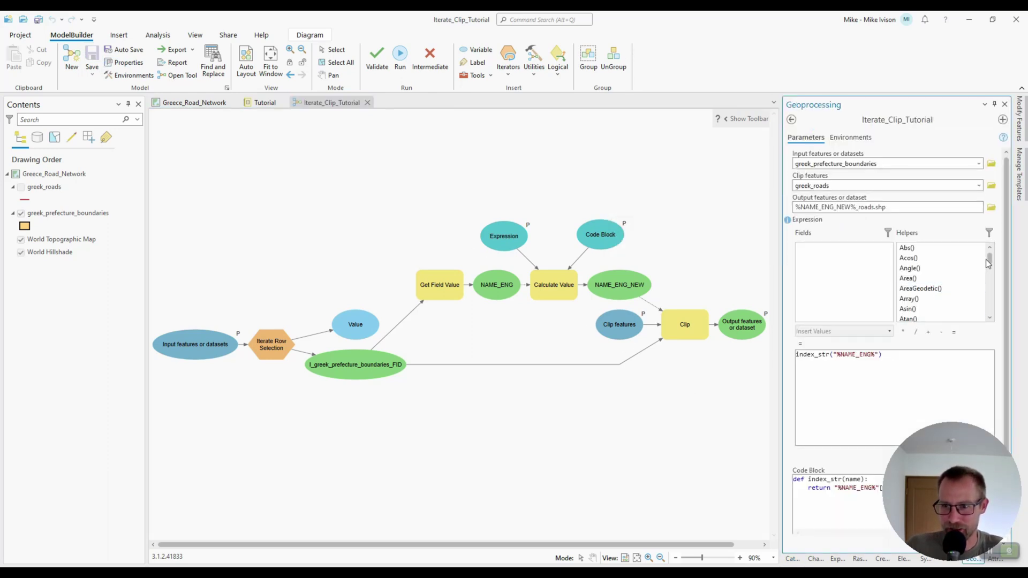
pyautogui.scroll(-1, 1009, 252)
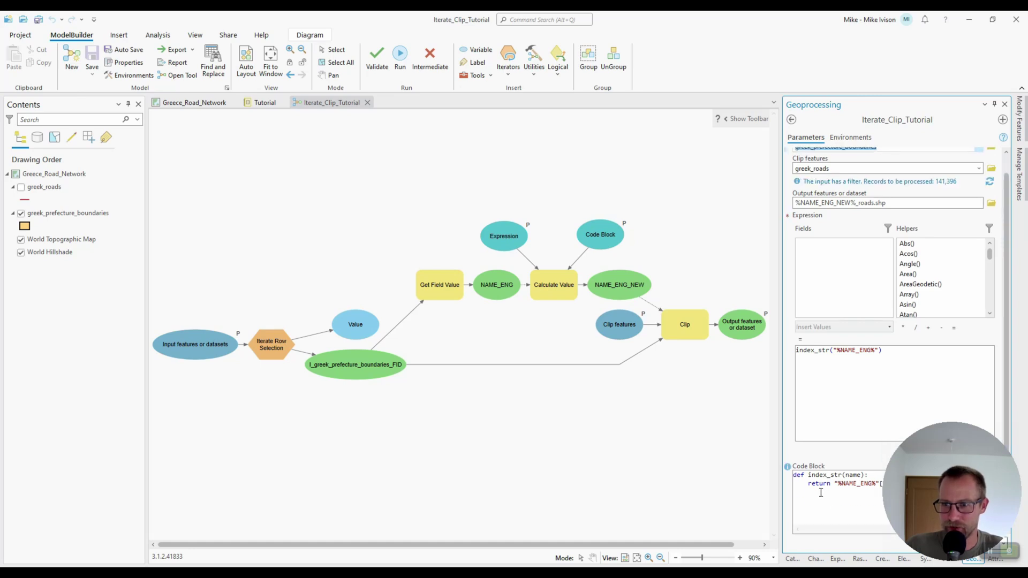
pyautogui.click(803, 351)
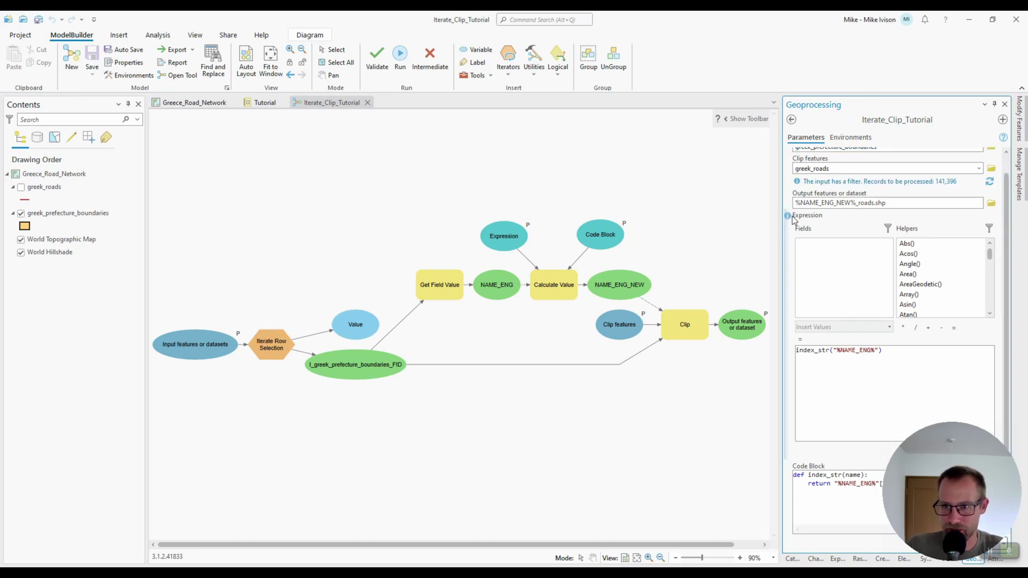
pyautogui.moveTo(793, 475); pyautogui.dragTo(827, 484)
pyautogui.click(852, 351)
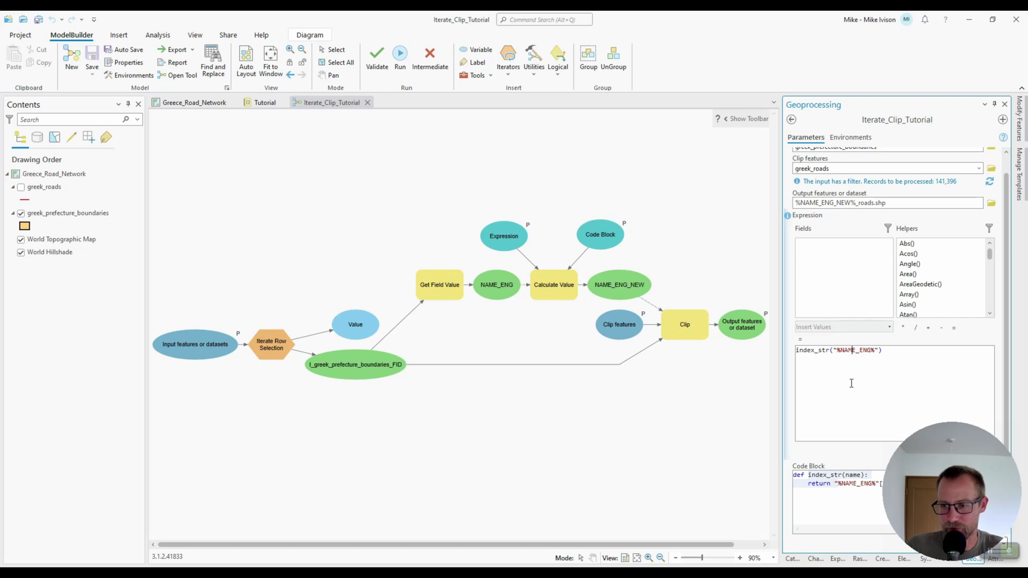